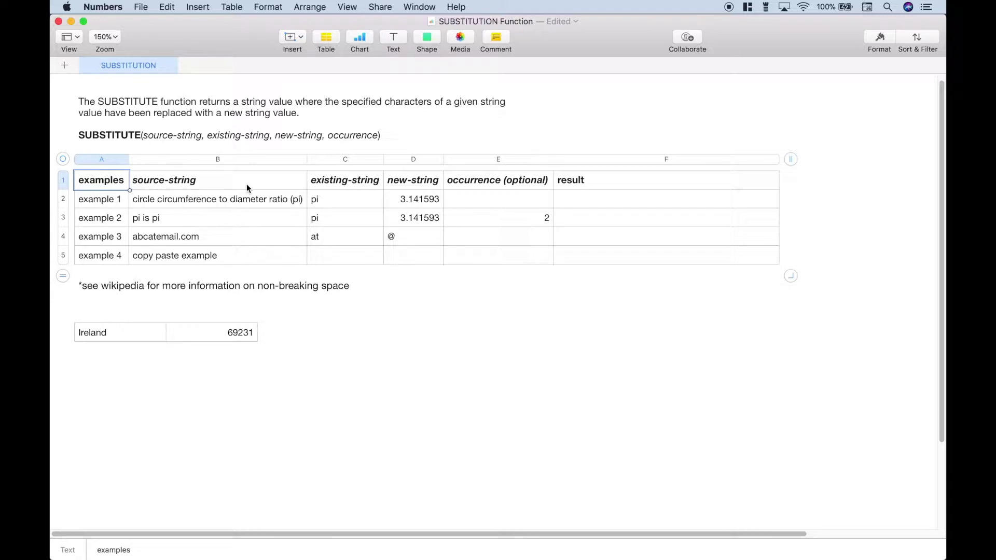
Step: Enter a SUBSTITUTE formula in F2 with B2 as source-string, C2 as existing-string and D2 as new-string, and compare the result with B2
{"action": "left_click", "coordinate": [240, 124]}
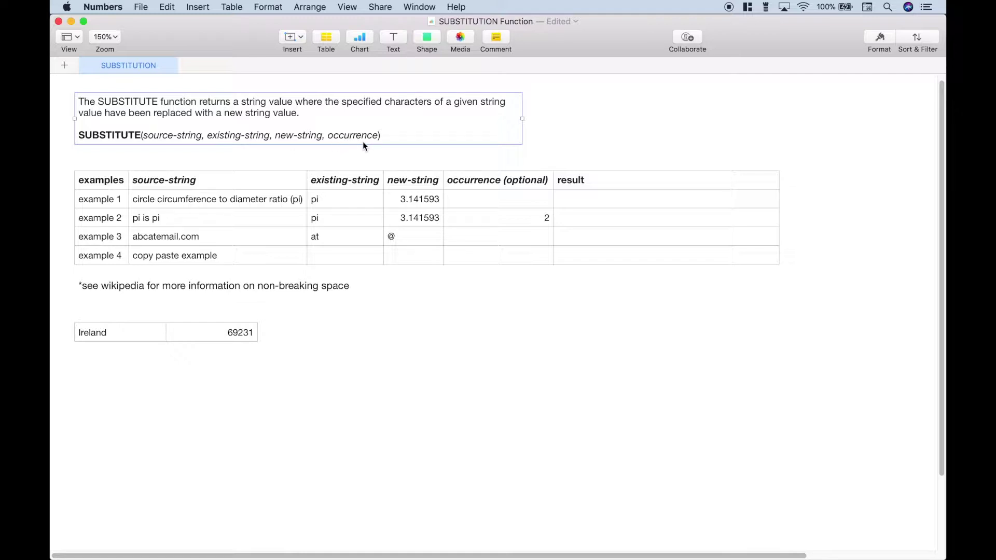
{"action": "left_click", "coordinate": [268, 201]}
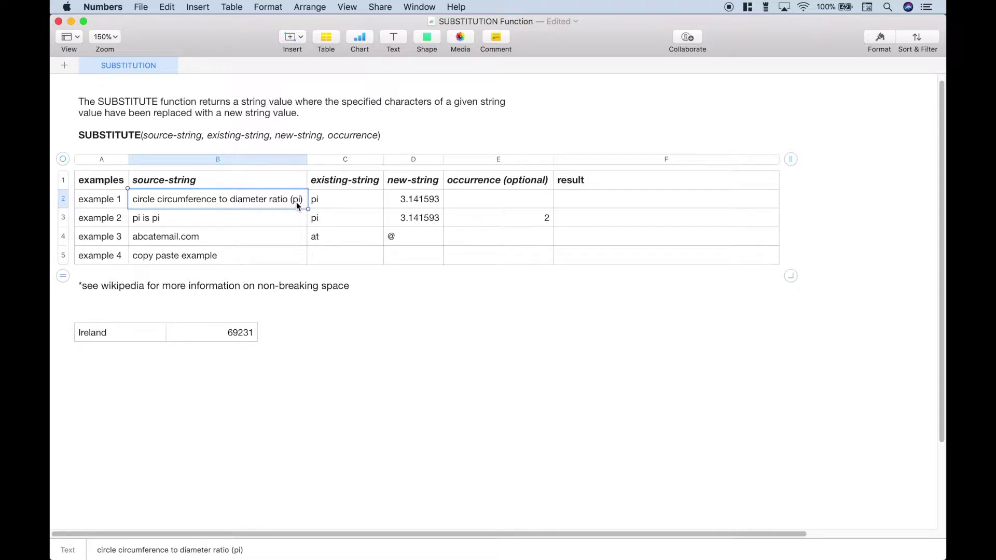
{"action": "left_click", "coordinate": [410, 203]}
{"action": "left_click", "coordinate": [581, 202]}
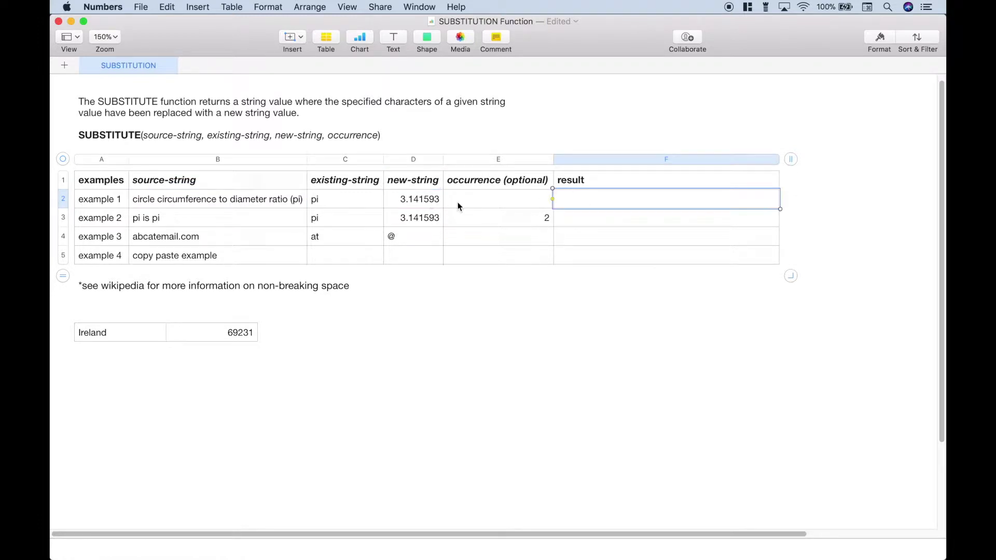
{"action": "type", "text": "="}
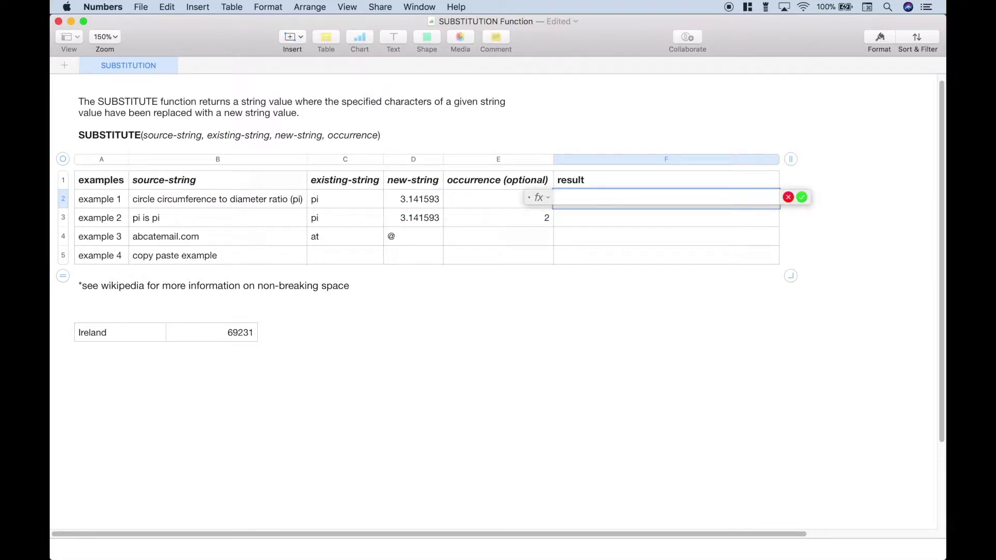
{"action": "type", "text": "sub"}
{"action": "key", "text": "Return"}
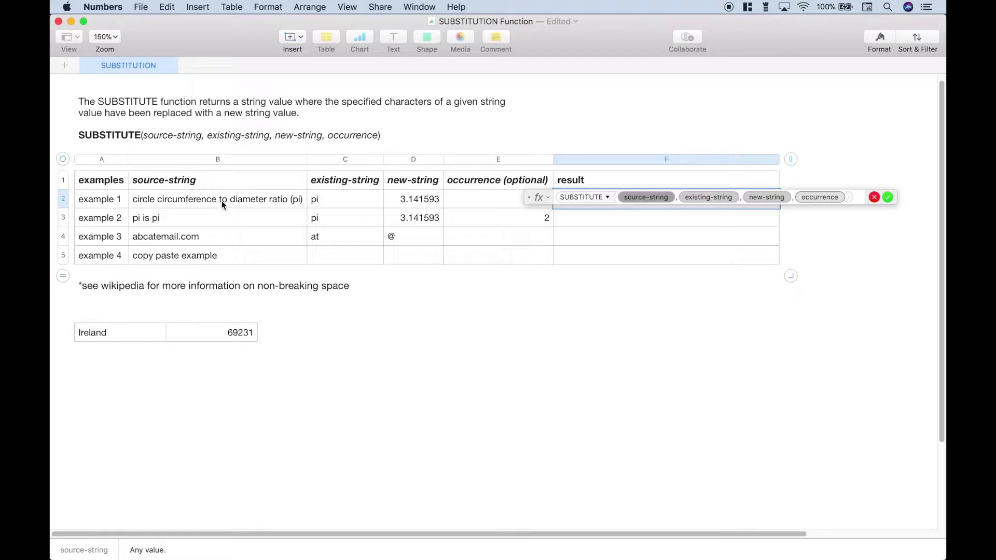
{"action": "left_click", "coordinate": [194, 201]}
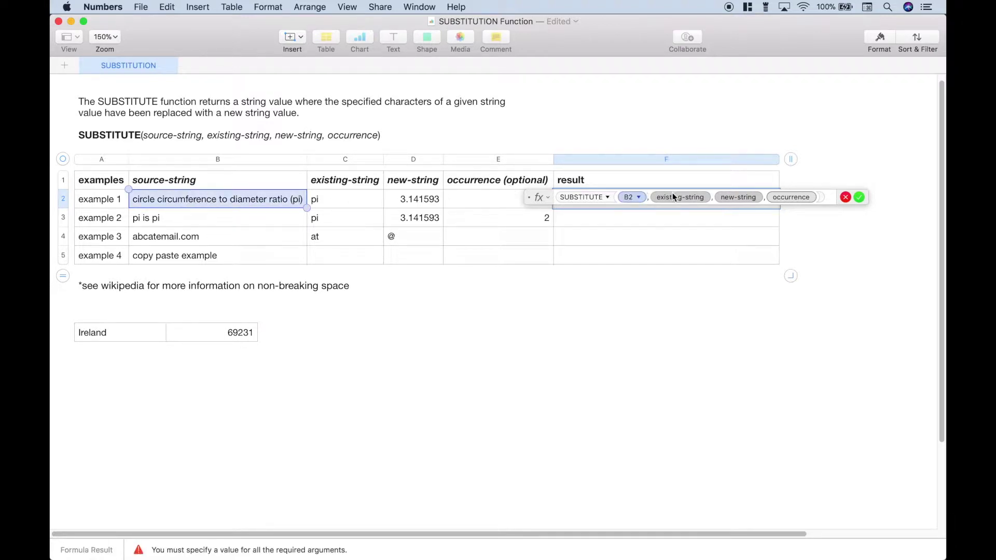
{"action": "left_click", "coordinate": [326, 205]}
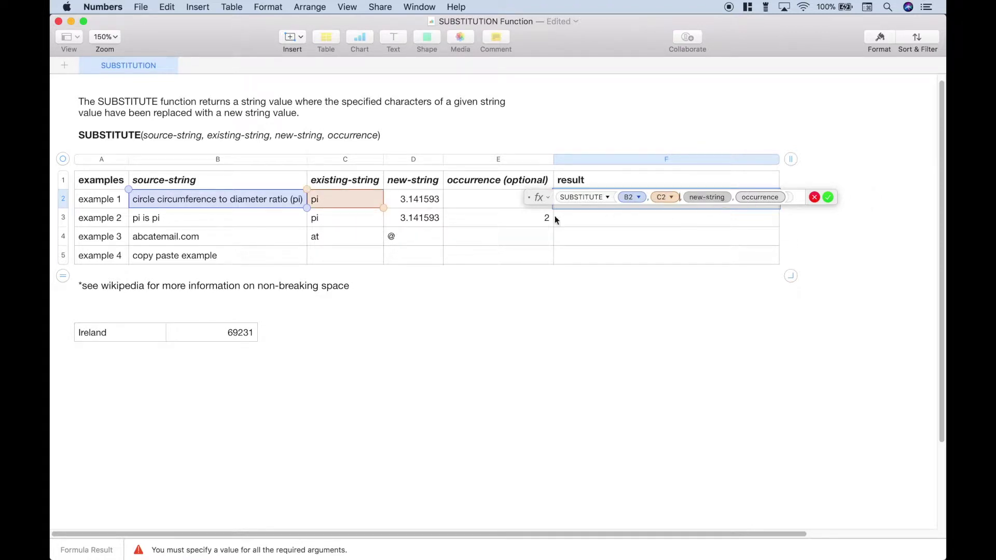
{"action": "left_click", "coordinate": [405, 201]}
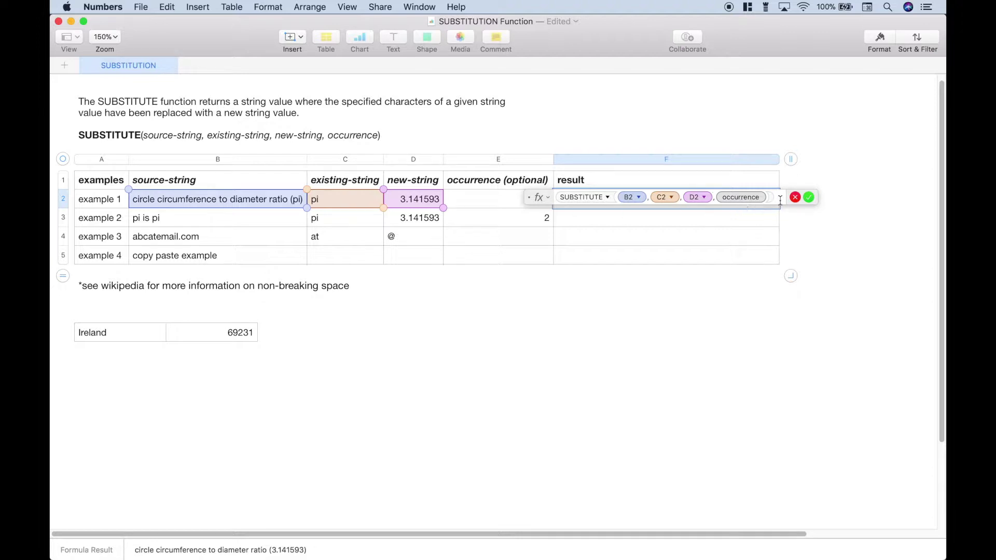
{"action": "left_click", "coordinate": [808, 198]}
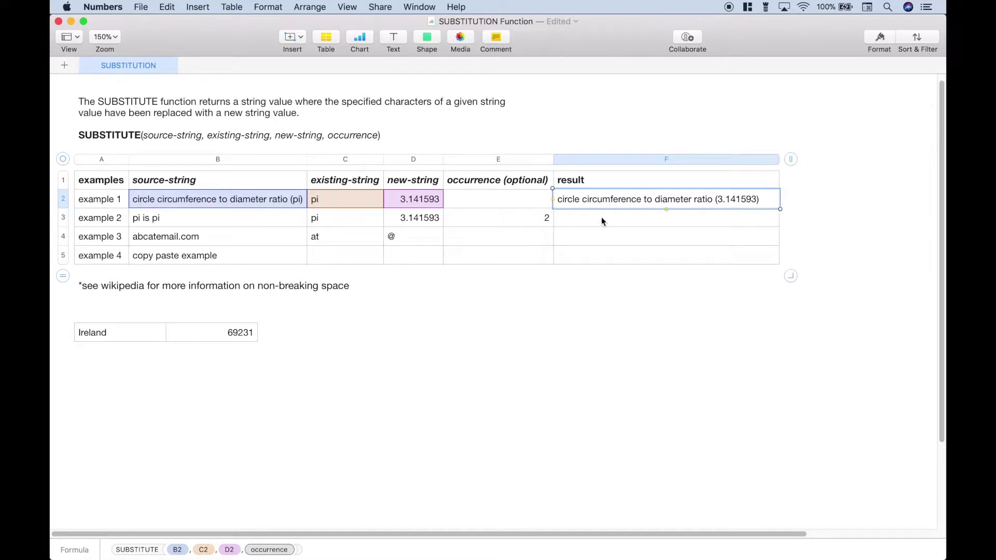
{"action": "left_click", "coordinate": [298, 201]}
{"action": "double_click", "coordinate": [296, 200]}
{"action": "left_click", "coordinate": [724, 207]}
Step: Enter a SUBSTITUTE formula in F3 using B3, C3 and D3, with E3 as the occurrence
{"action": "left_click", "coordinate": [235, 220]}
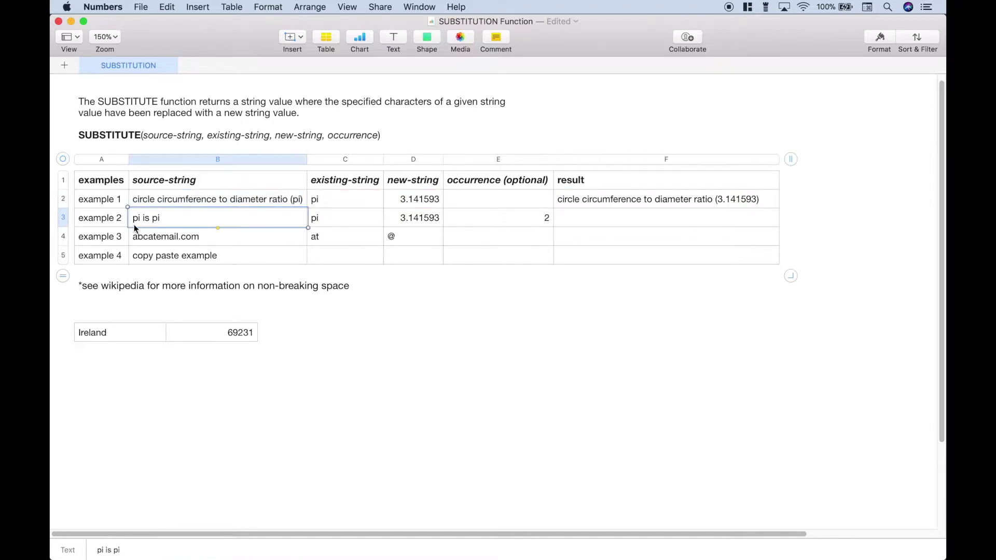
{"action": "double_click", "coordinate": [155, 221]}
{"action": "left_click", "coordinate": [584, 220]}
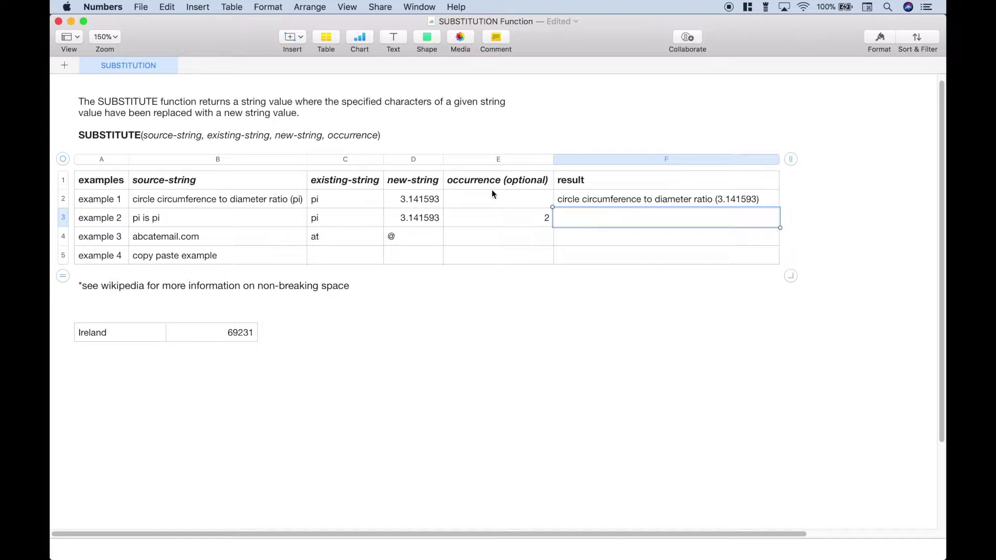
{"action": "type", "text": "=S"}
{"action": "type", "text": "UB"}
{"action": "key", "text": "Return"}
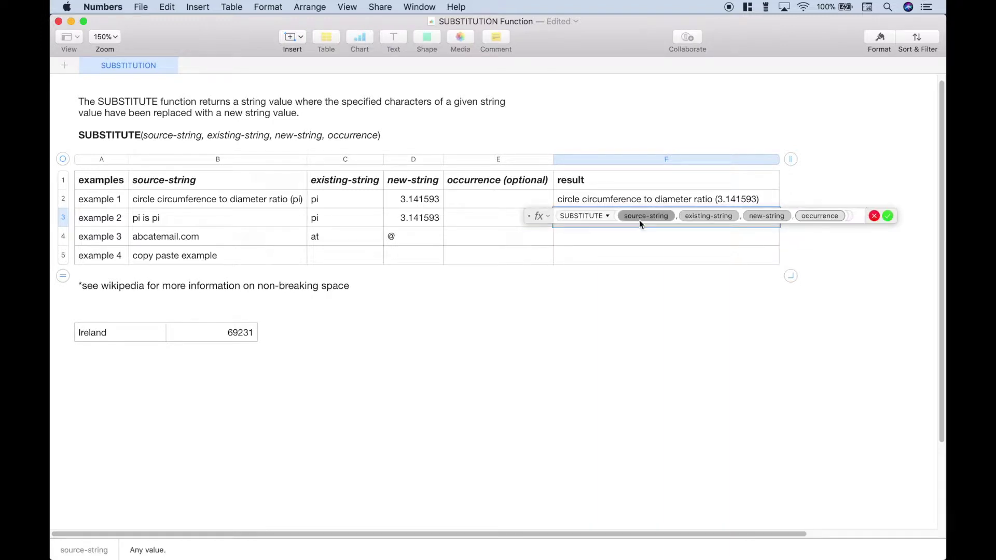
{"action": "left_click", "coordinate": [235, 220]}
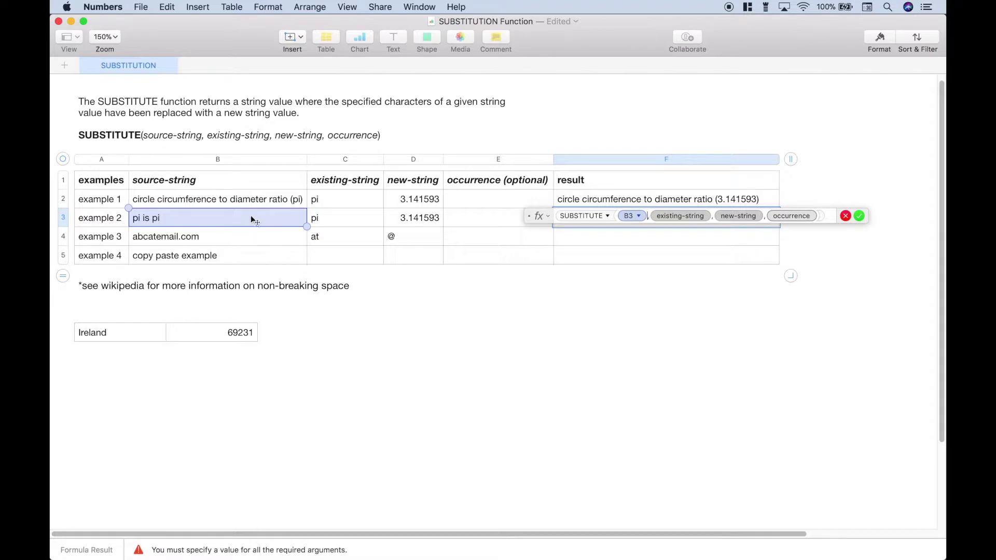
{"action": "left_click", "coordinate": [349, 224]}
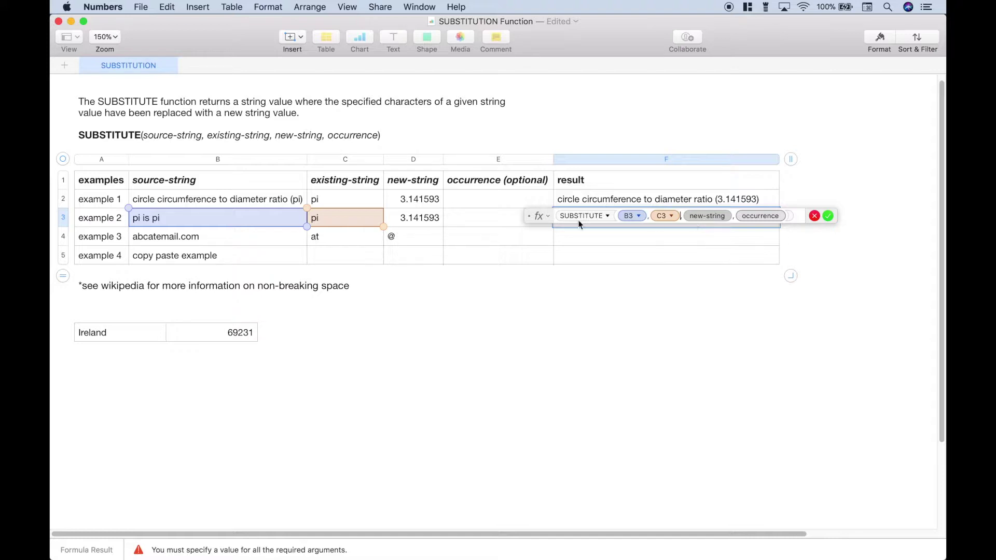
{"action": "left_click", "coordinate": [420, 218]}
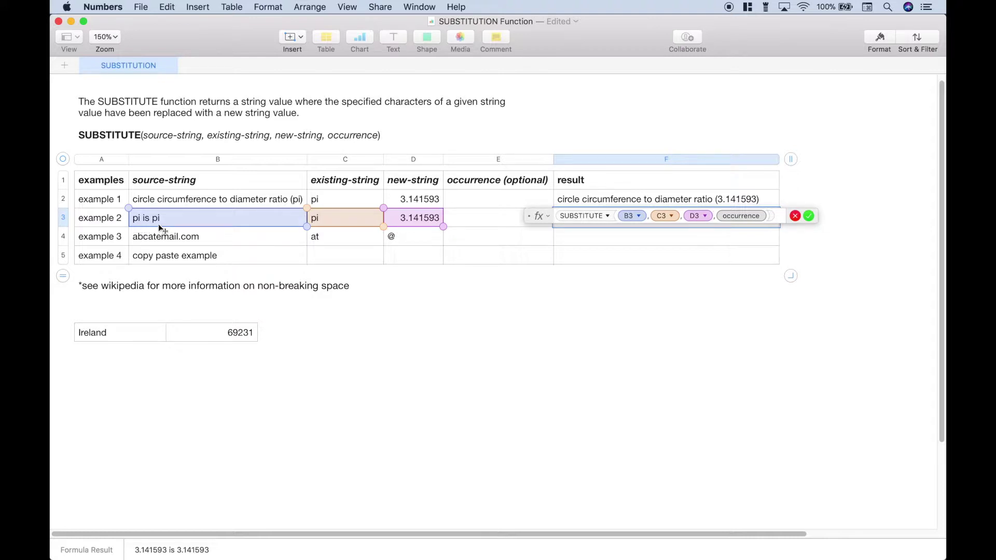
{"action": "left_click_drag", "start_coordinate": [535, 216], "coordinate": [576, 217]}
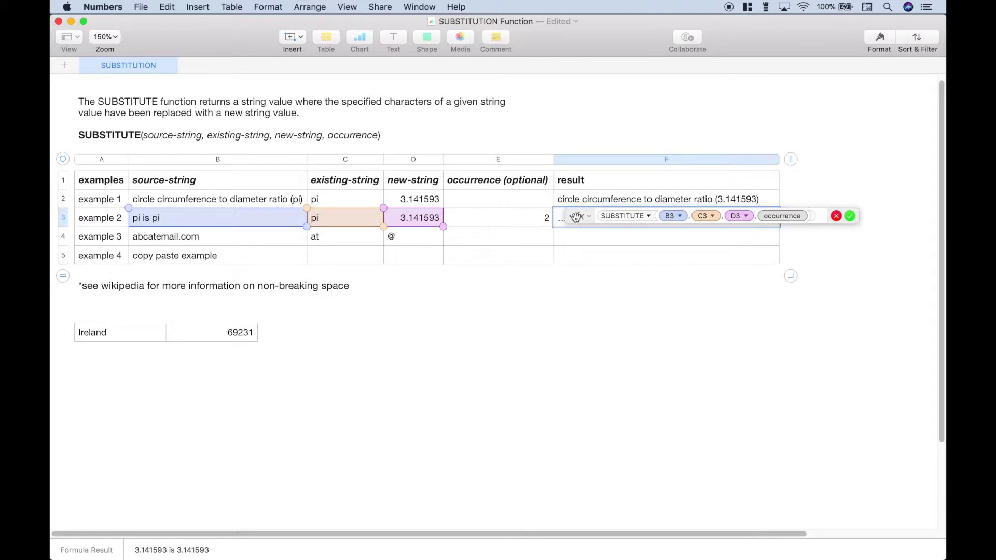
{"action": "left_click", "coordinate": [523, 217]}
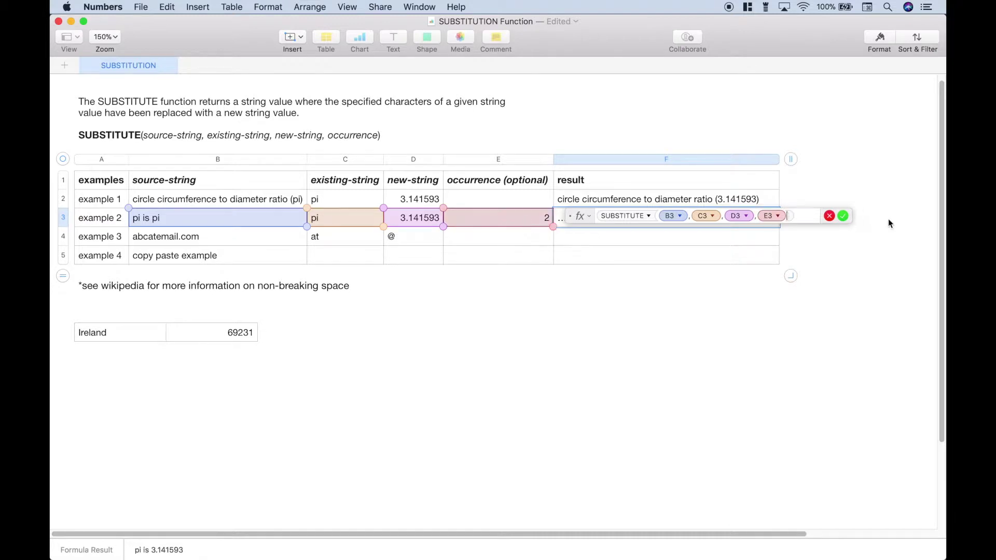
{"action": "left_click", "coordinate": [842, 215]}
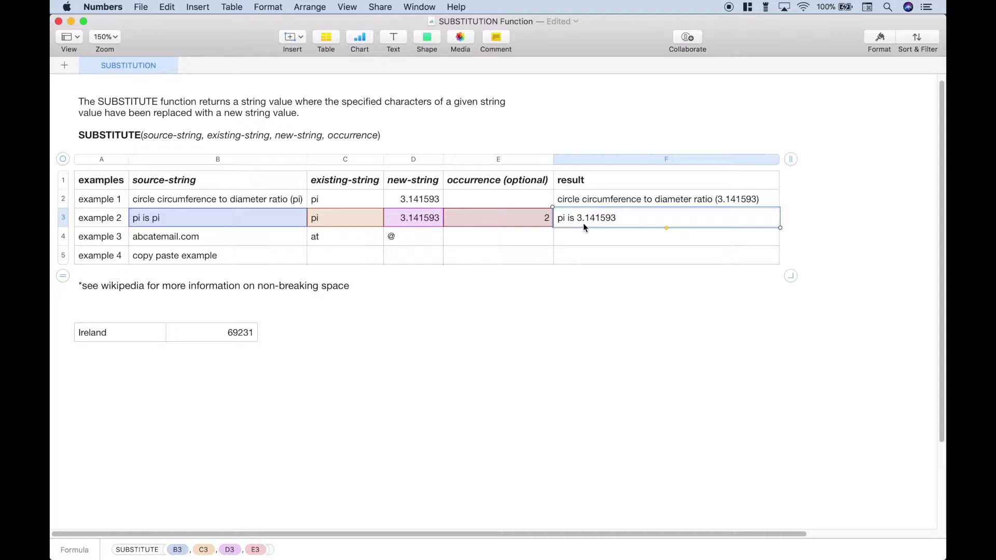
Step: Enter a SUBSTITUTE formula in F4 with B4 as source-string, C4 as existing-string and D4 as new-string
{"action": "left_click", "coordinate": [200, 235]}
{"action": "left_click", "coordinate": [153, 237]}
{"action": "left_click_drag", "start_coordinate": [153, 238], "coordinate": [150, 238]}
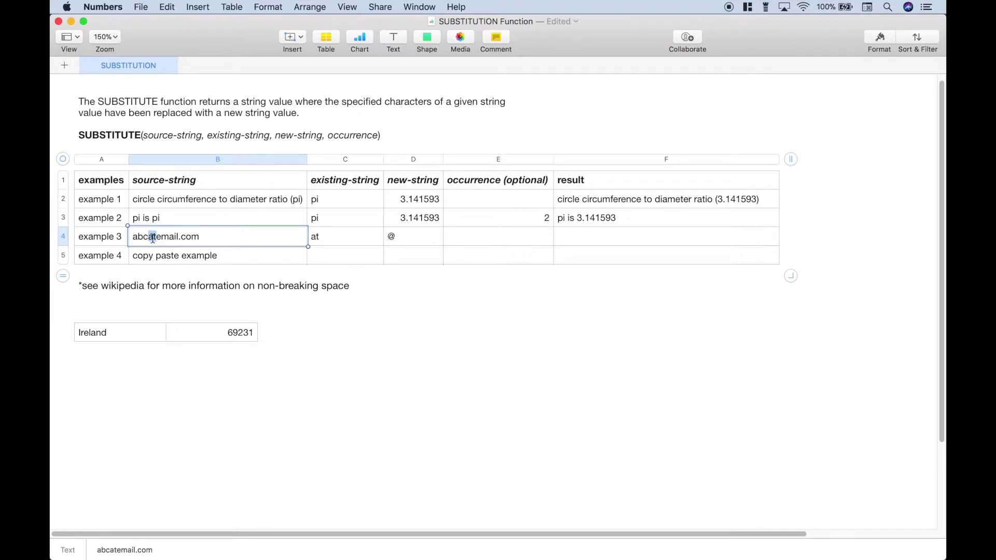
{"action": "left_click", "coordinate": [561, 235]}
{"action": "type", "text": "=sub"}
{"action": "key", "text": "Return"}
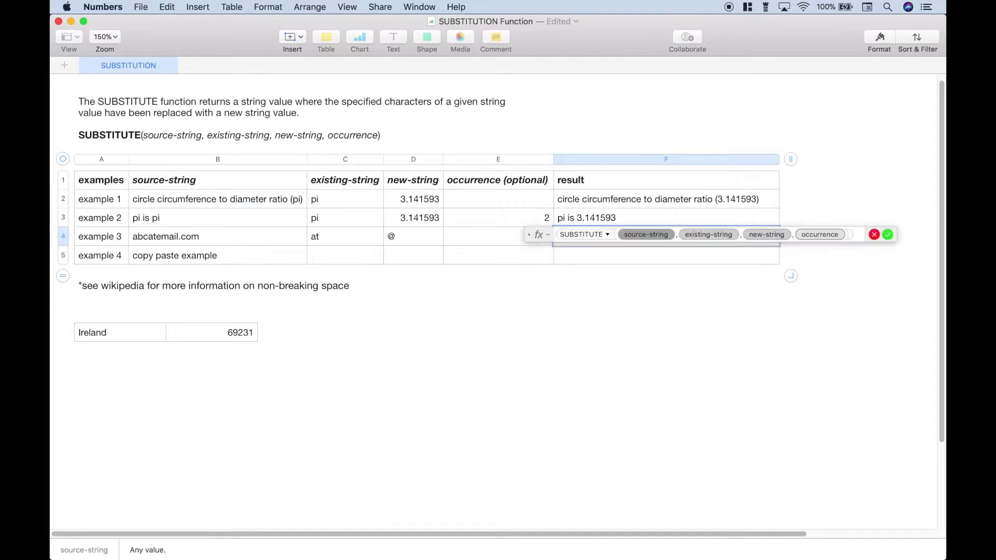
{"action": "left_click", "coordinate": [269, 235]}
{"action": "left_click", "coordinate": [337, 242]}
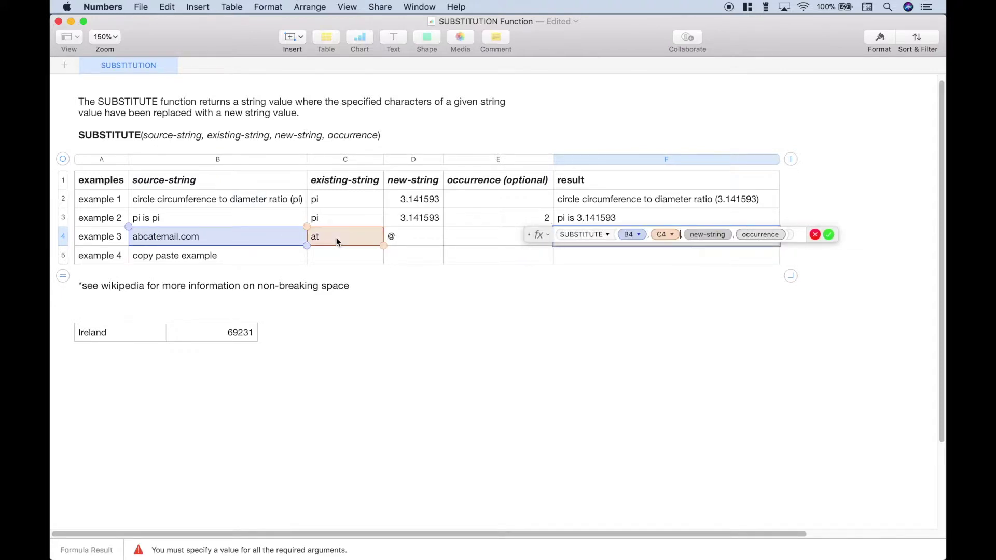
{"action": "left_click", "coordinate": [402, 238]}
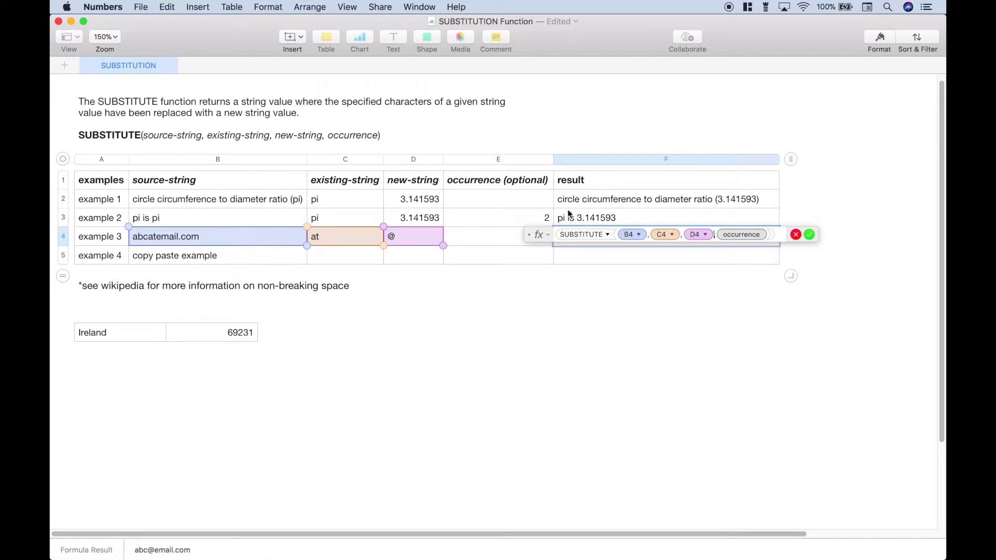
{"action": "left_click", "coordinate": [809, 234]}
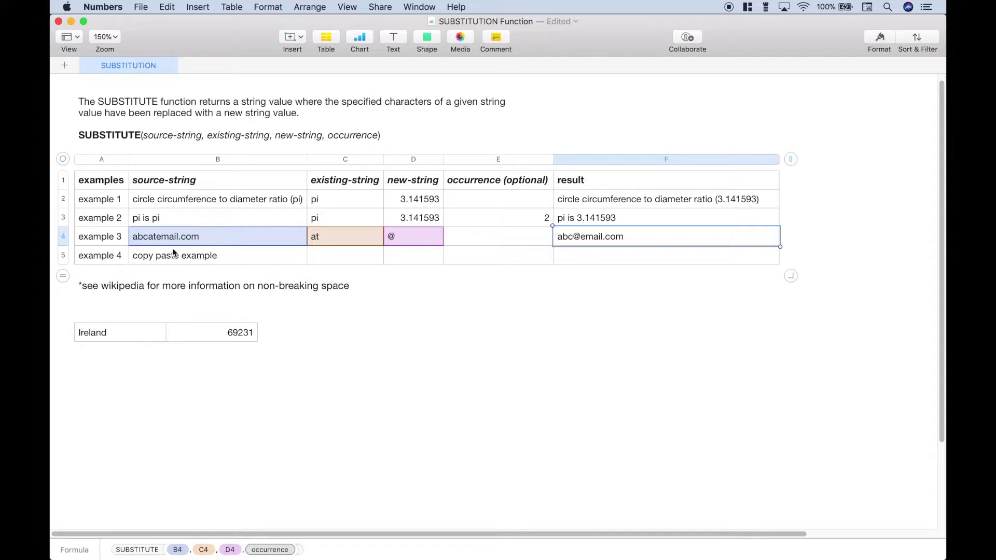
{"action": "left_click", "coordinate": [155, 240]}
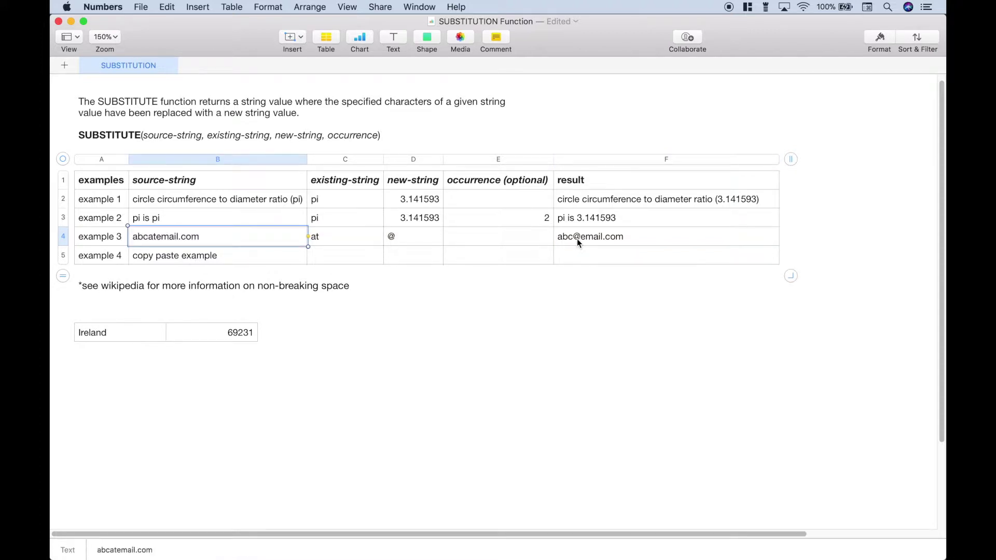
Step: Copy the Ireland entry with its flag from the International Monetary Fund list in Dictionary and paste it into B5 in Numbers
{"action": "left_click", "coordinate": [276, 260]}
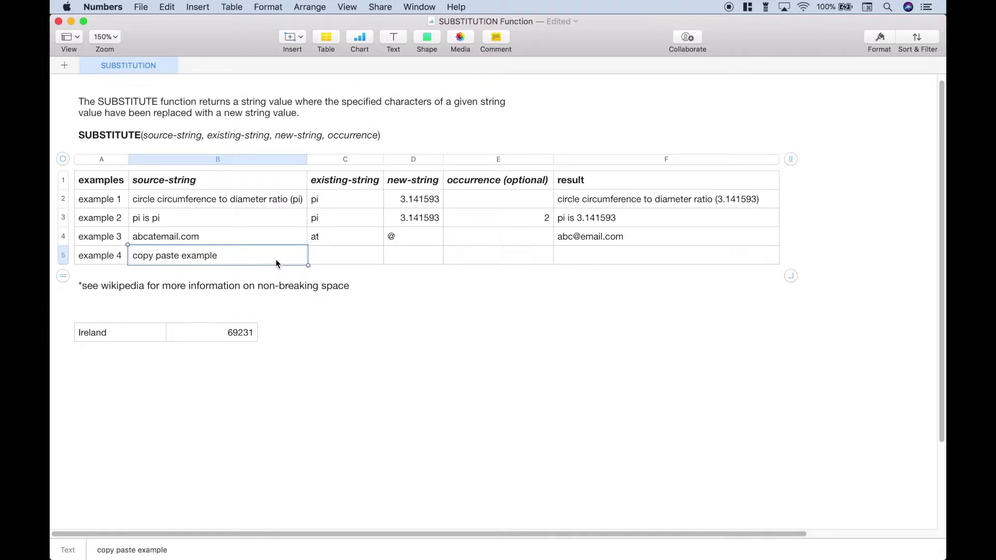
{"action": "key", "text": "super+Tab"}
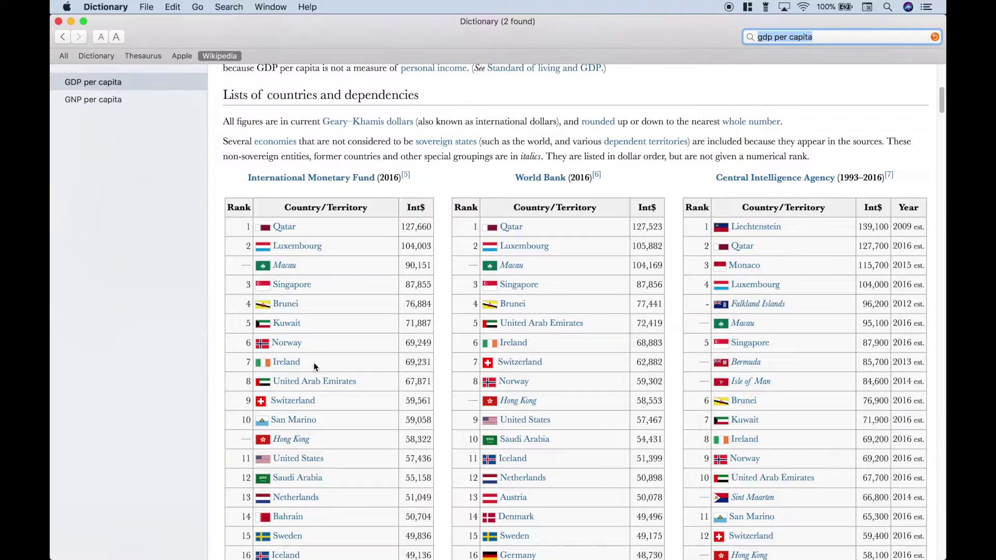
{"action": "left_click_drag", "start_coordinate": [313, 365], "coordinate": [256, 362]}
{"action": "key", "text": "super+c"}
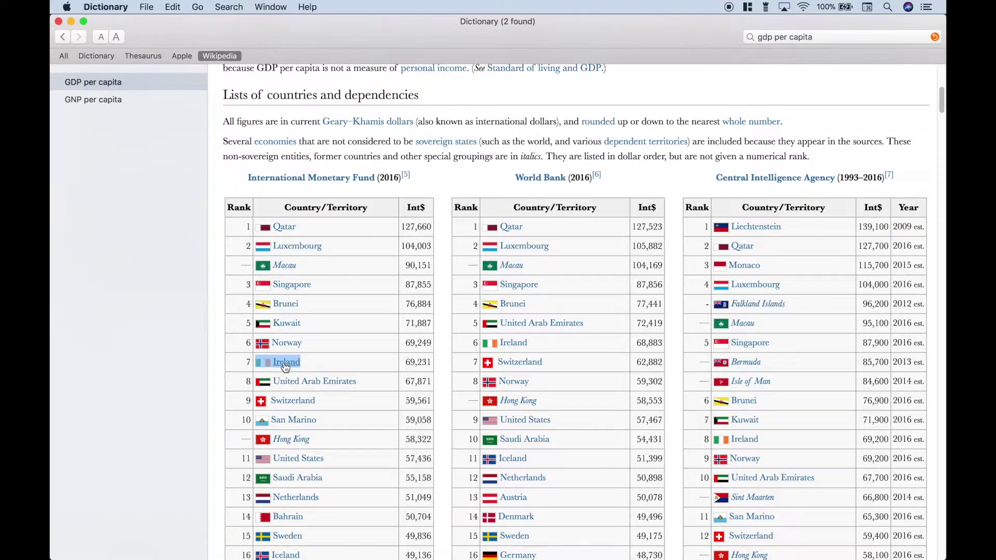
{"action": "key", "text": "super+Tab"}
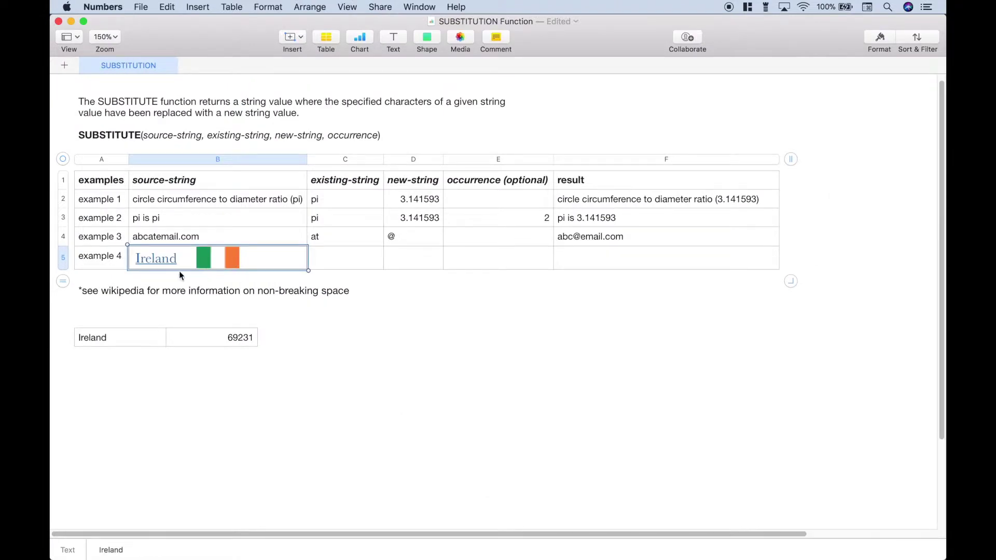
Step: Undo the formatted paste and paste the copied Ireland entry into B5 with matching style
{"action": "key", "text": "super+z"}
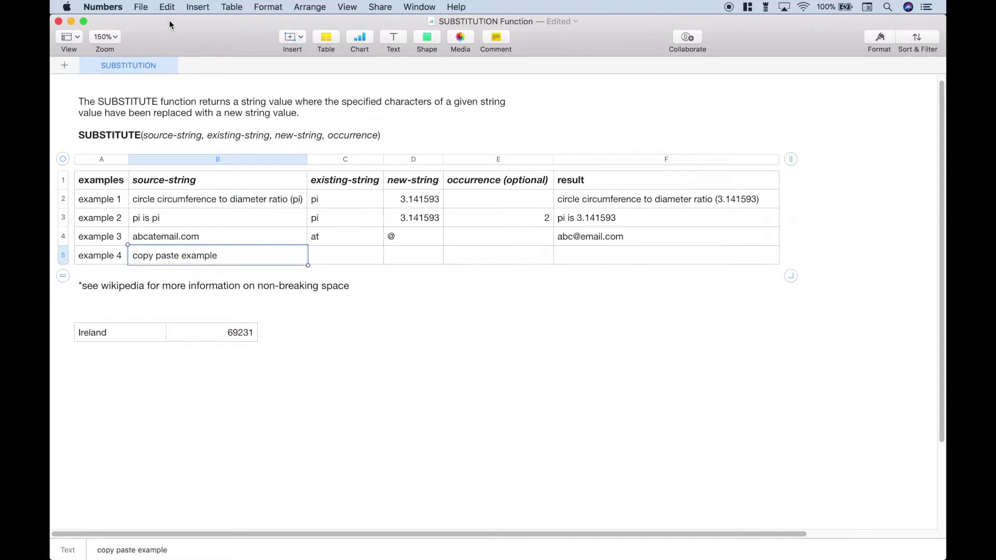
{"action": "left_click", "coordinate": [167, 7]}
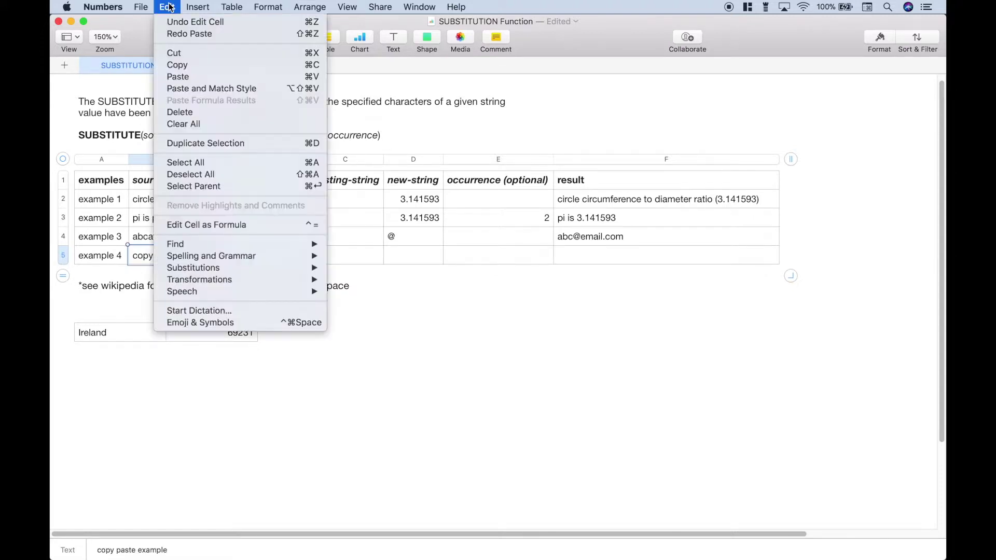
{"action": "left_click", "coordinate": [185, 89]}
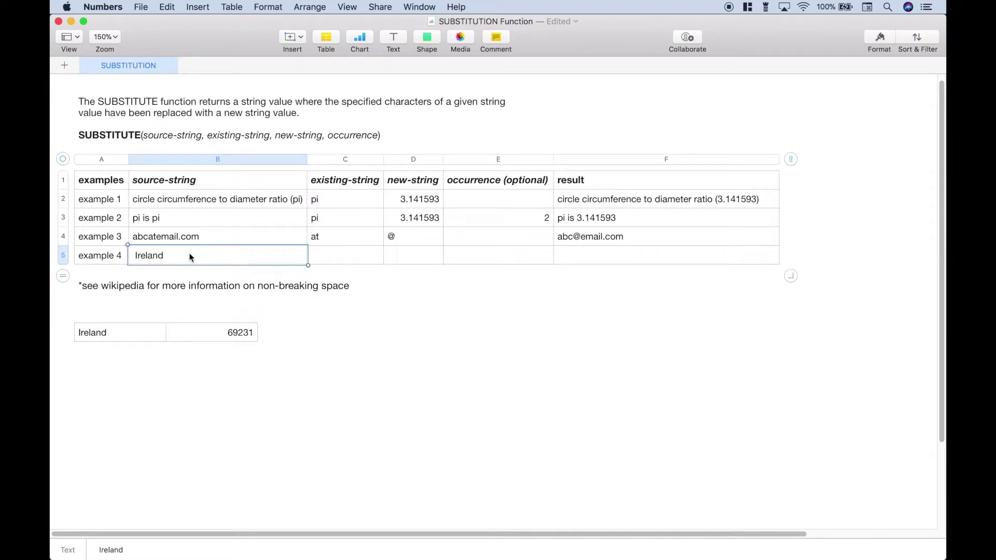
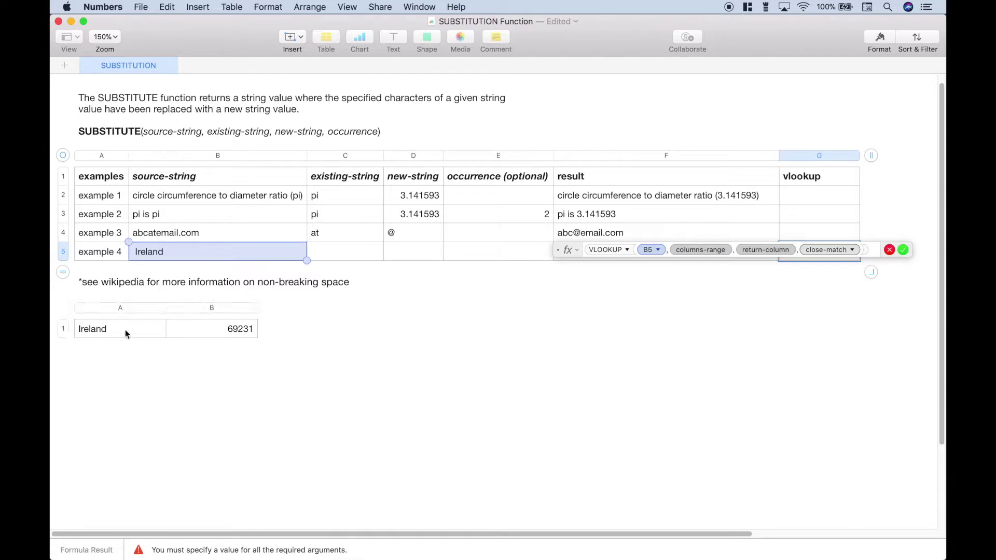
Step: Preserve the row and column of both the start and end references of Table 2::A1:B1 in G5's VLOOKUP formula
{"action": "left_click", "coordinate": [727, 249]}
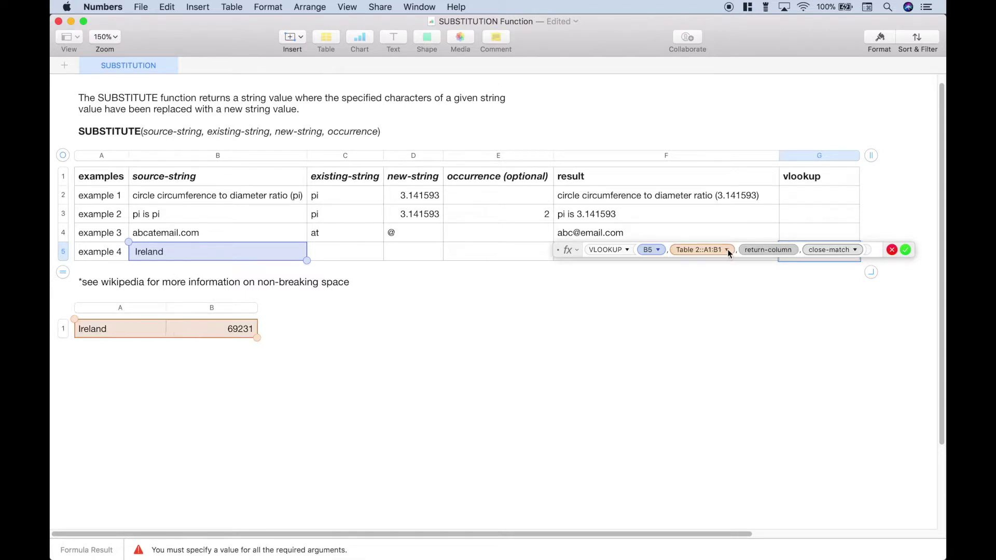
{"action": "left_click", "coordinate": [646, 294]}
{"action": "left_click", "coordinate": [647, 309]}
{"action": "left_click", "coordinate": [743, 293]}
{"action": "left_click", "coordinate": [742, 309]}
Step: Set the return-column of the VLOOKUP formula in G5 to 2
{"action": "left_click", "coordinate": [777, 250]}
{"action": "left_click", "coordinate": [777, 250]}
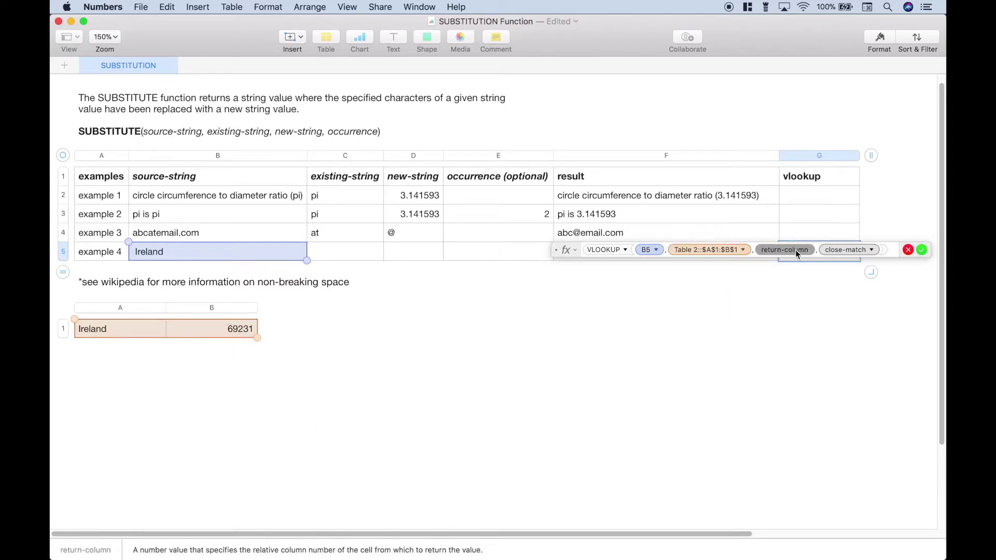
{"action": "type", "text": "2"}
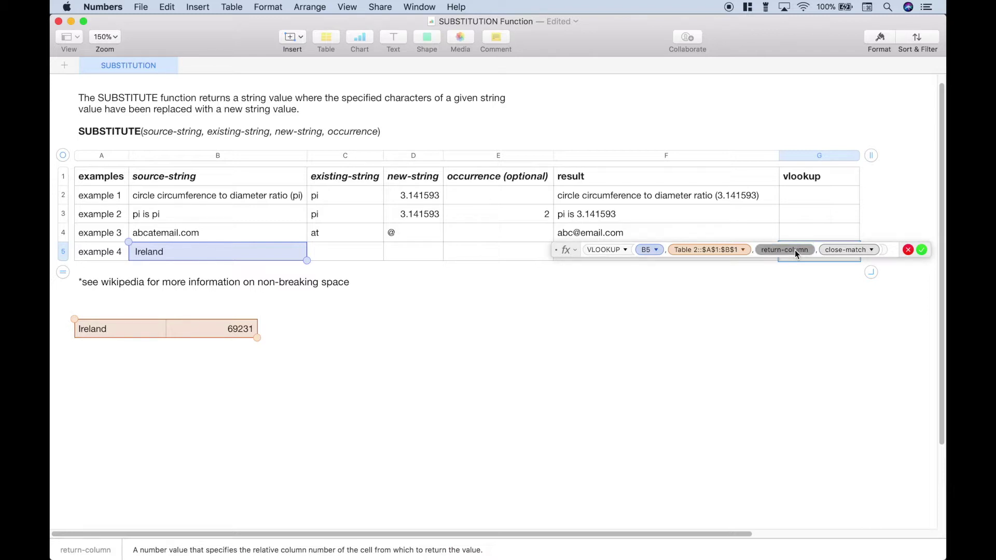
Step: Set the close-match option of G5's VLOOKUP formula to exact match (FALSE) and accept the formula
{"action": "left_click", "coordinate": [815, 253]}
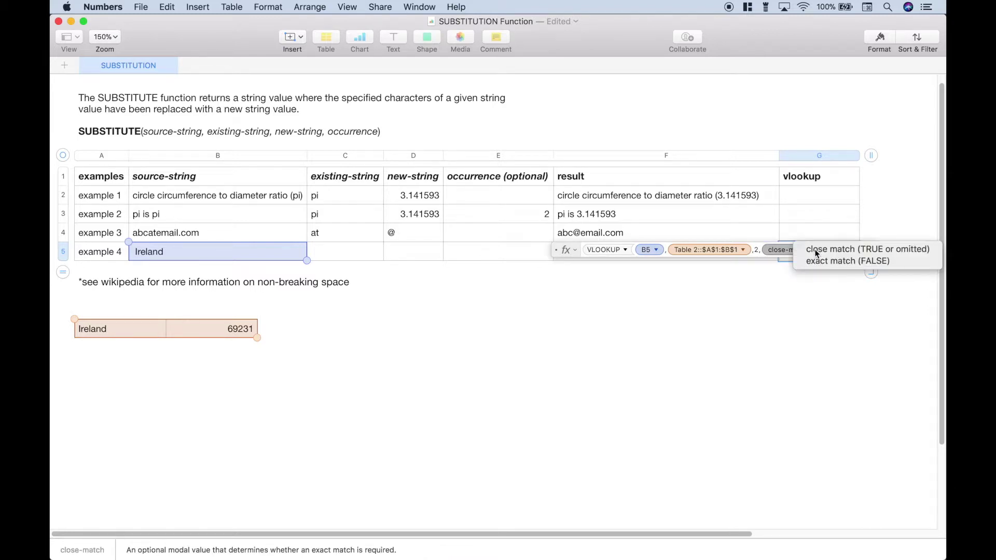
{"action": "left_click", "coordinate": [816, 265]}
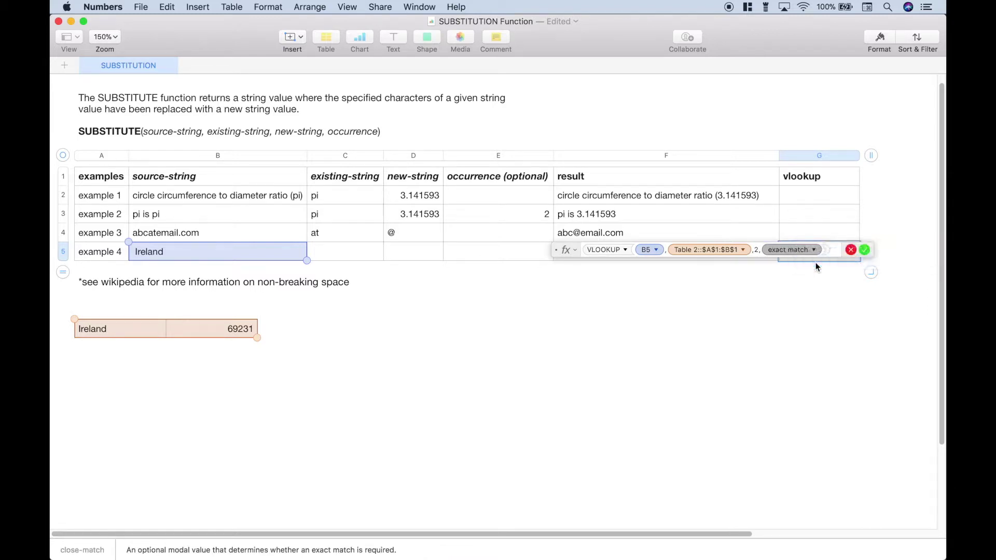
{"action": "left_click", "coordinate": [865, 250]}
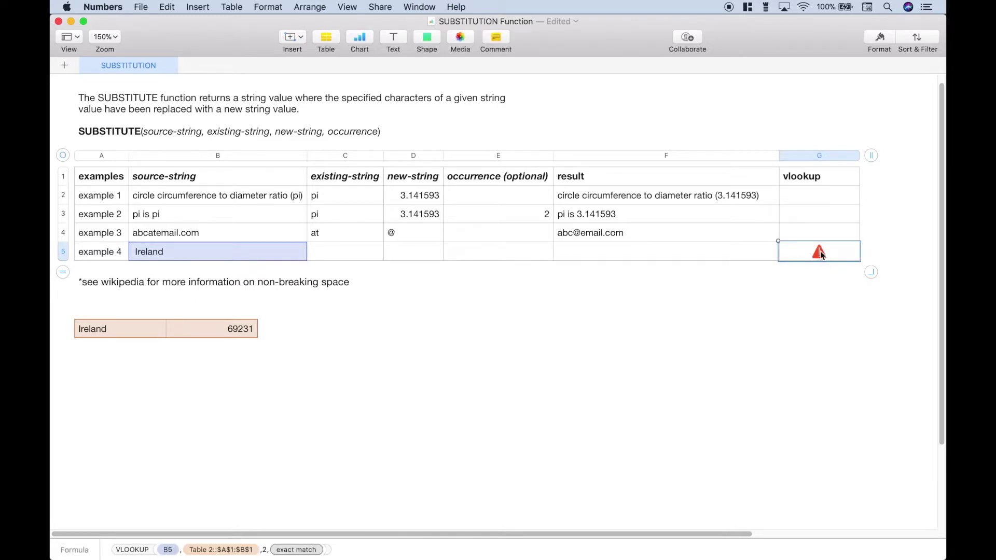
Step: Check the start of the text in B5 and enter a TRIM formula in C5 with B5 as its source-string
{"action": "left_click", "coordinate": [193, 255]}
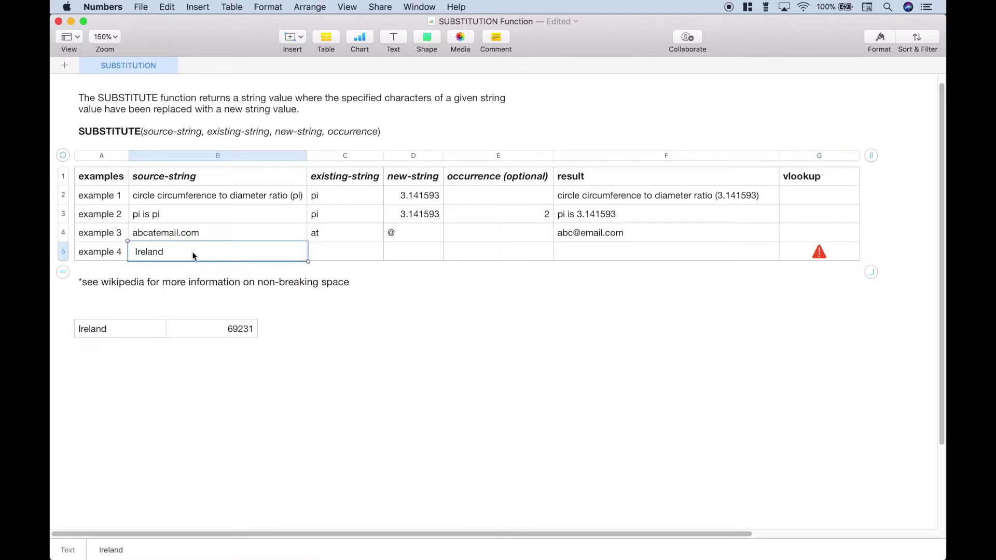
{"action": "left_click", "coordinate": [192, 255]}
{"action": "key", "text": "Up"}
{"action": "left_click", "coordinate": [325, 253]}
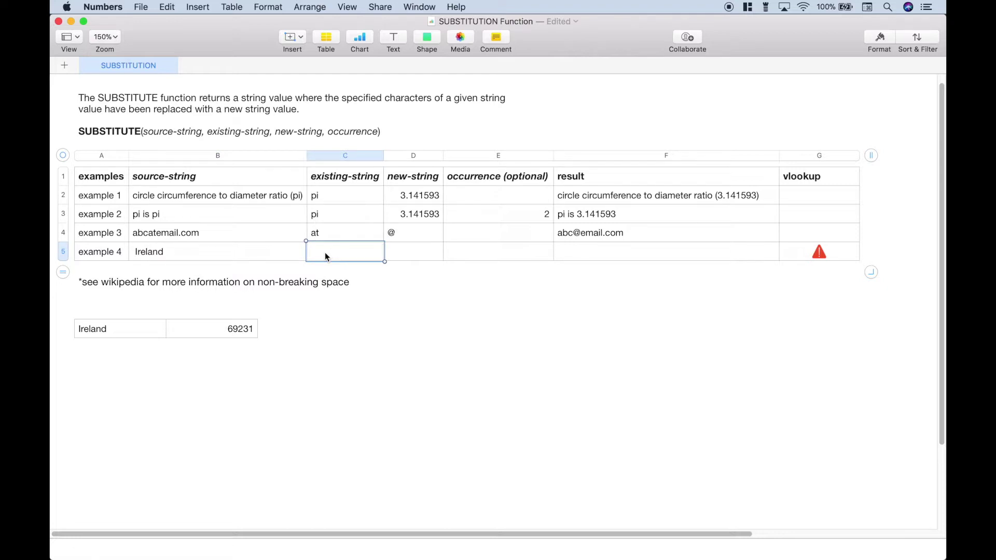
{"action": "type", "text": "=trim"}
{"action": "key", "text": "Return"}
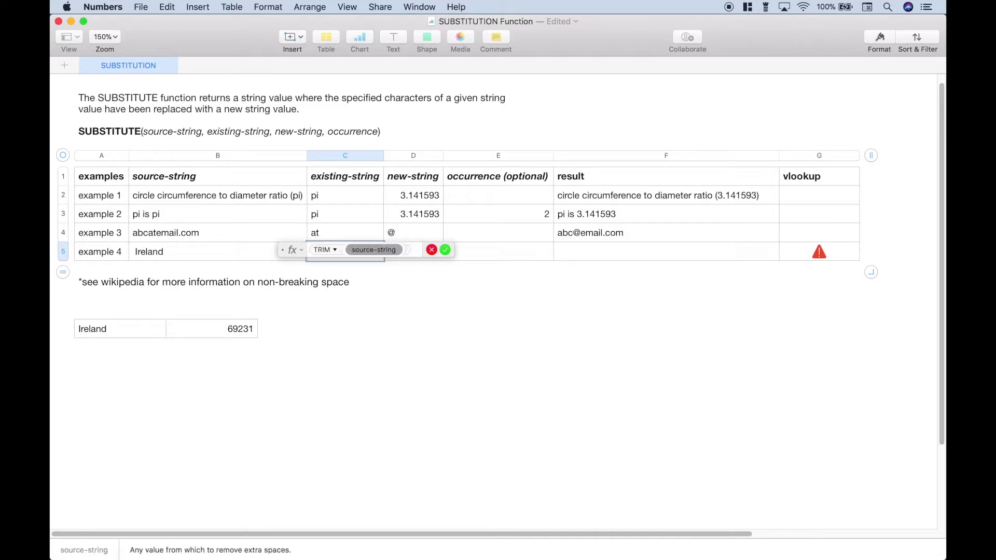
{"action": "left_click", "coordinate": [215, 251]}
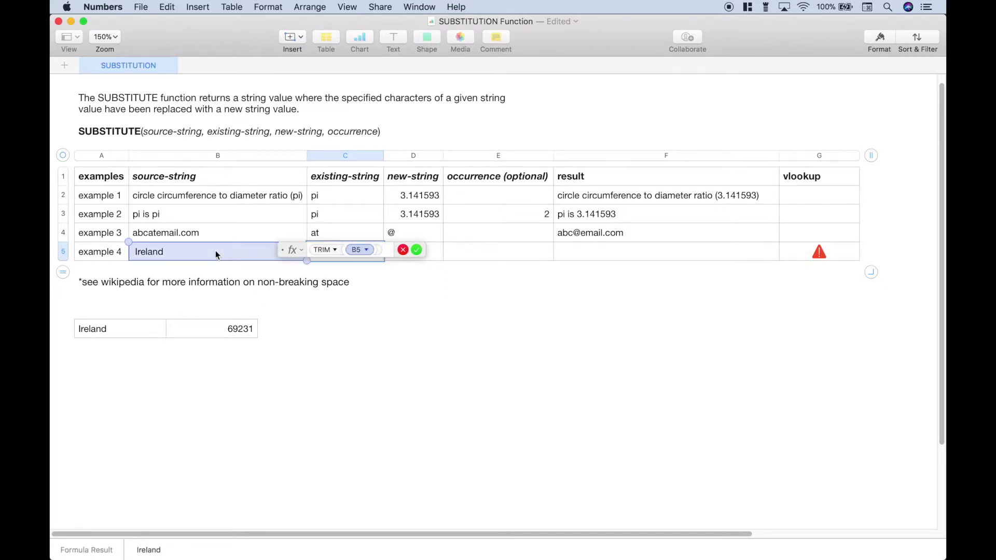
{"action": "left_click", "coordinate": [417, 251]}
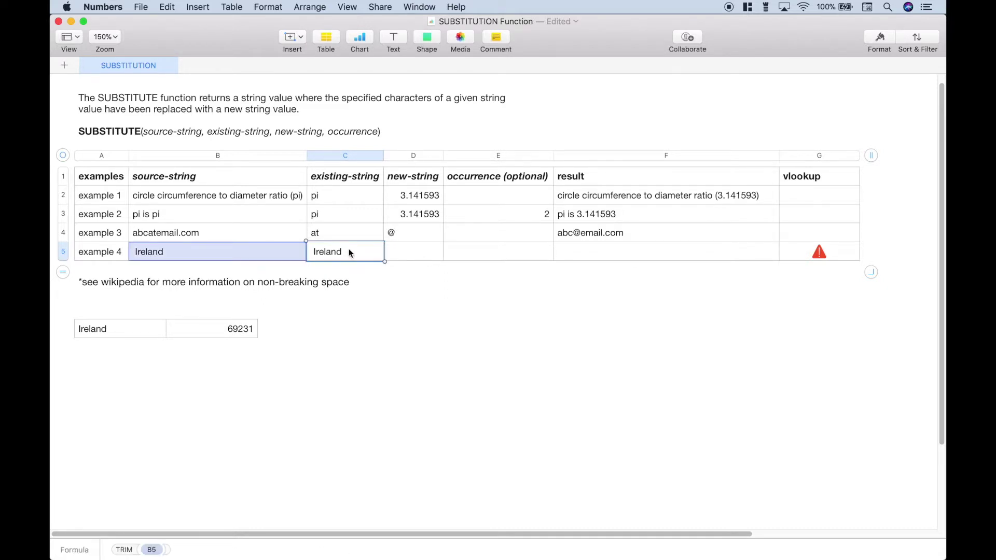
Step: Replace the TRIM formula in C5 with its formula result and check the text for a leading space
{"action": "left_click", "coordinate": [167, 6]}
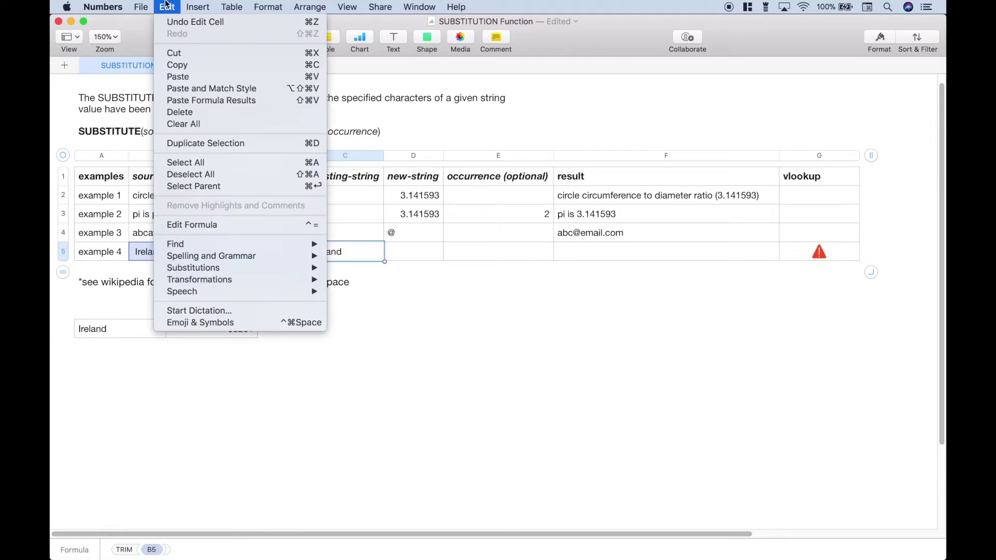
{"action": "left_click", "coordinate": [188, 100]}
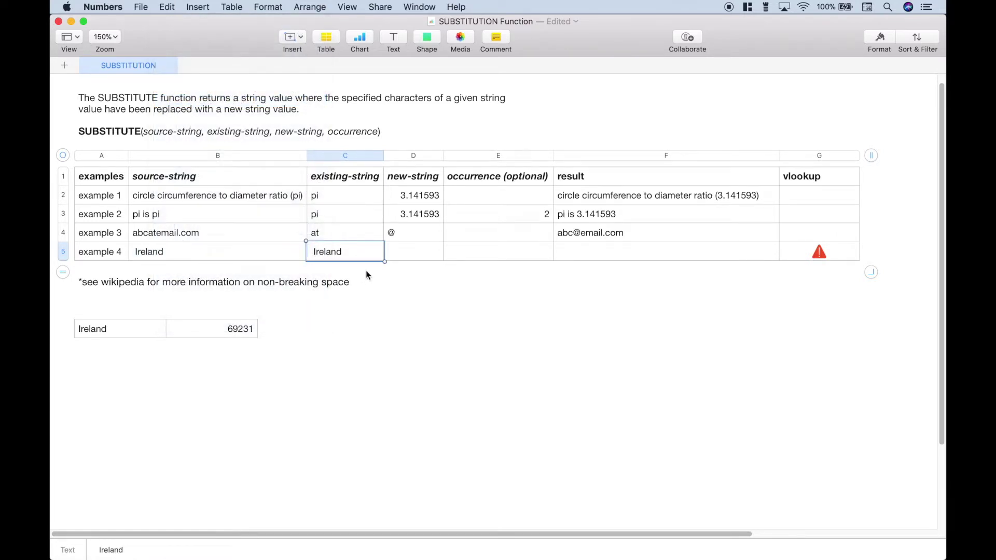
{"action": "left_click", "coordinate": [363, 253]}
{"action": "key", "text": "Up"}
{"action": "left_click", "coordinate": [408, 250]}
Step: Clear the contents of C5 and inspect the leading space of the Ireland text in B5
{"action": "left_click", "coordinate": [350, 255]}
{"action": "key", "text": "BackSpace"}
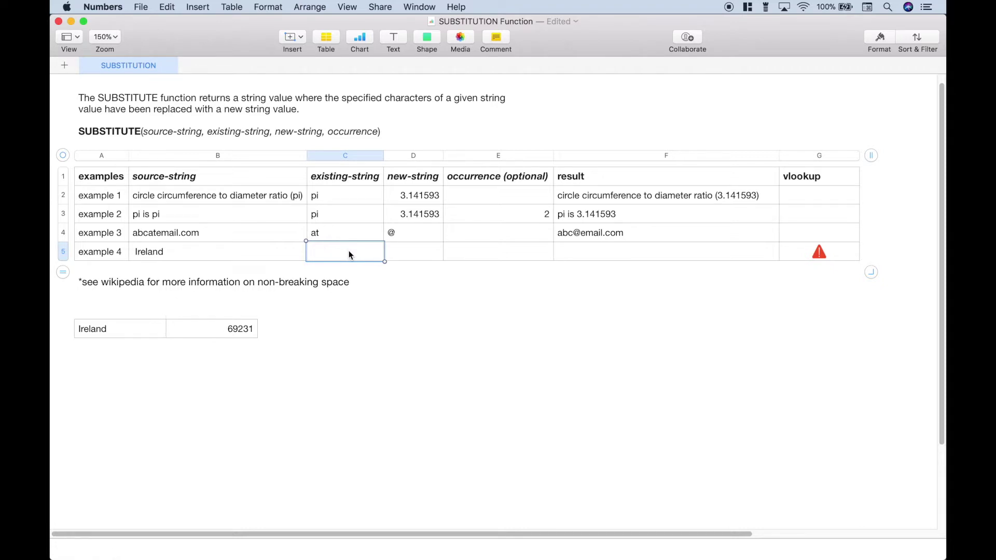
{"action": "double_click", "coordinate": [185, 254]}
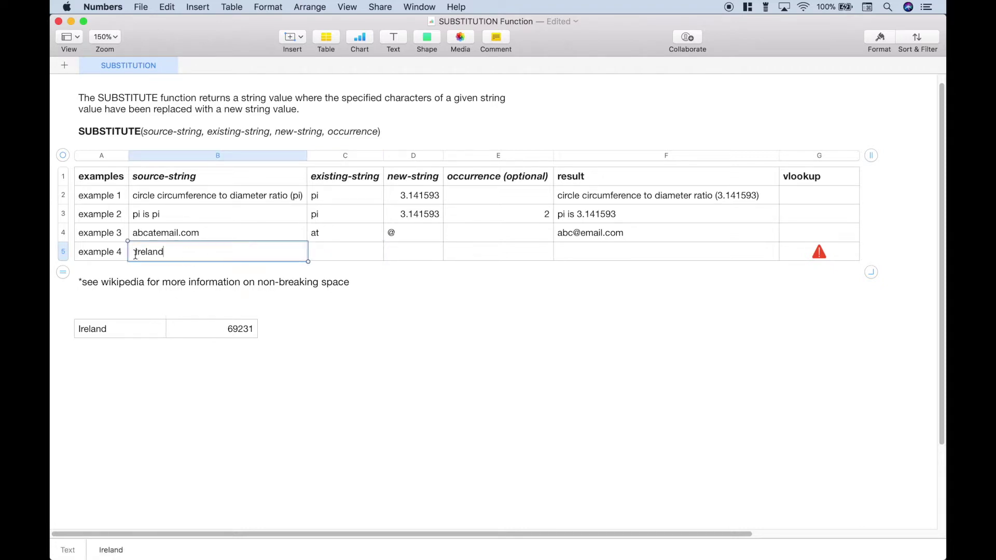
Step: Start a SUBSTITUTE formula in F5 with B5 as its source-string
{"action": "left_click", "coordinate": [586, 251]}
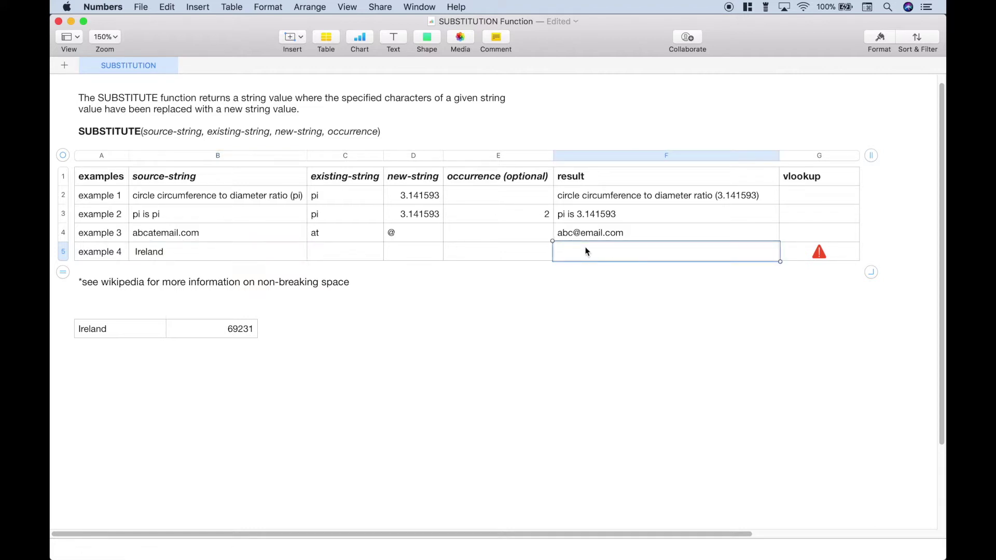
{"action": "type", "text": "=sub"}
{"action": "key", "text": "Return"}
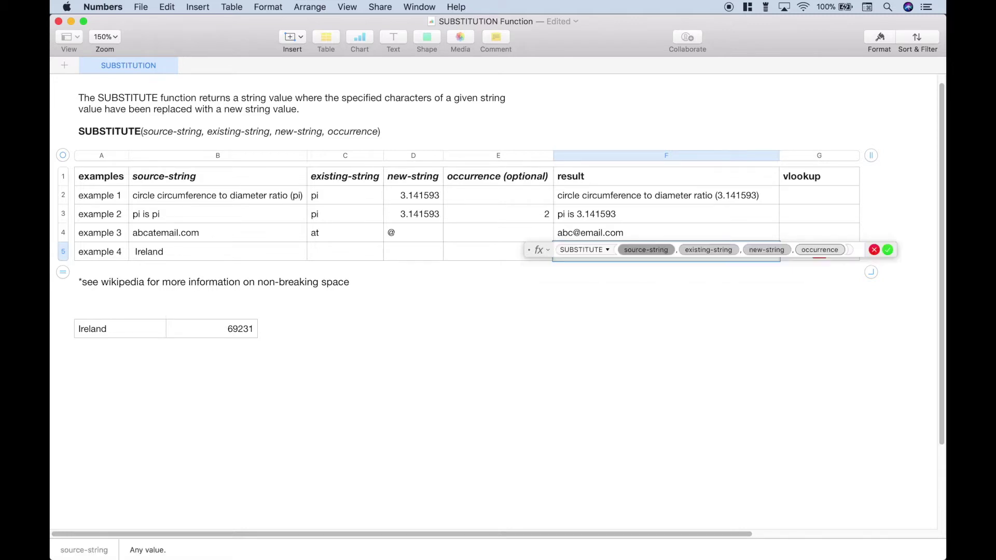
{"action": "left_click", "coordinate": [235, 252]}
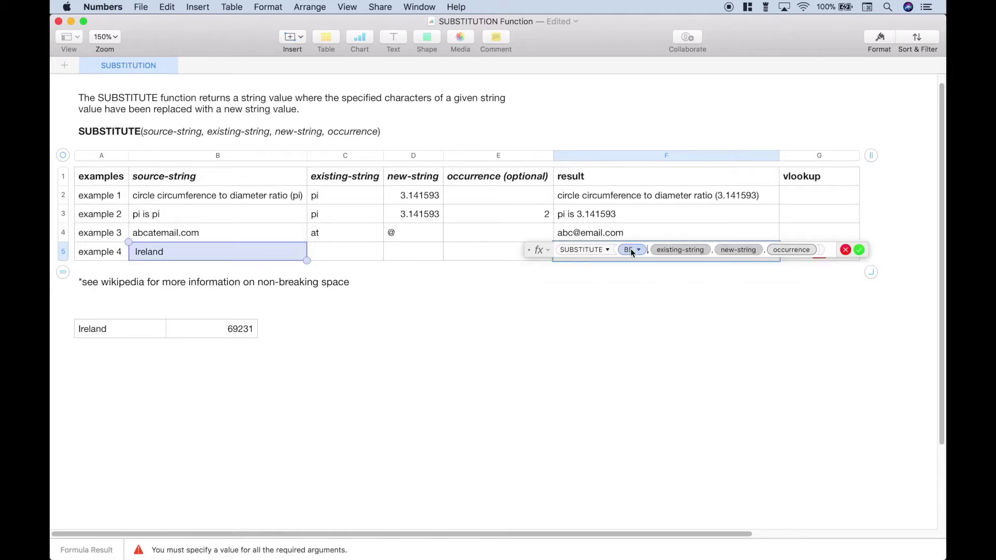
Step: Set the existing-string of F5's SUBSTITUTE formula to CHAR(160)
{"action": "left_click", "coordinate": [673, 254]}
{"action": "type", "text": "CH"}
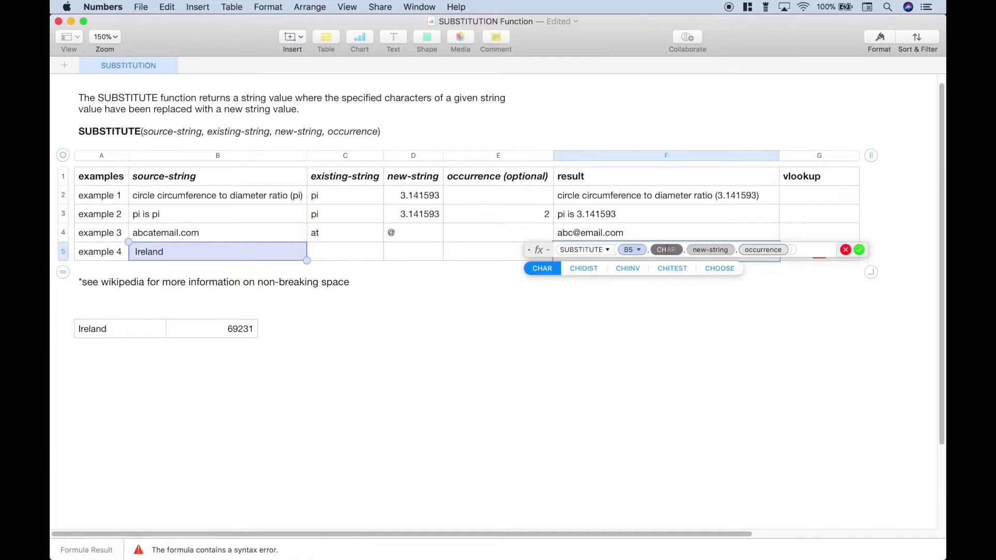
{"action": "key", "text": "Return"}
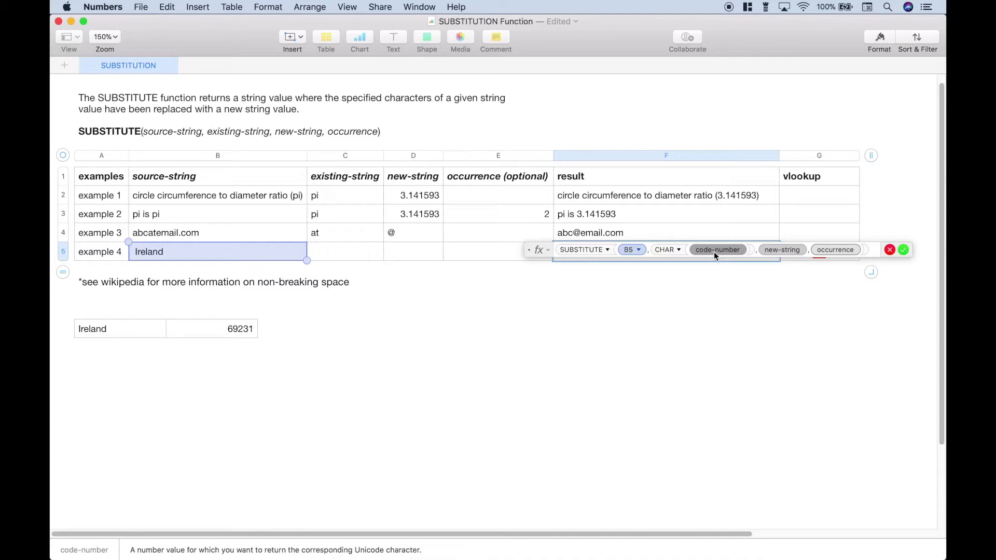
{"action": "left_click", "coordinate": [714, 251]}
{"action": "type", "text": "160"}
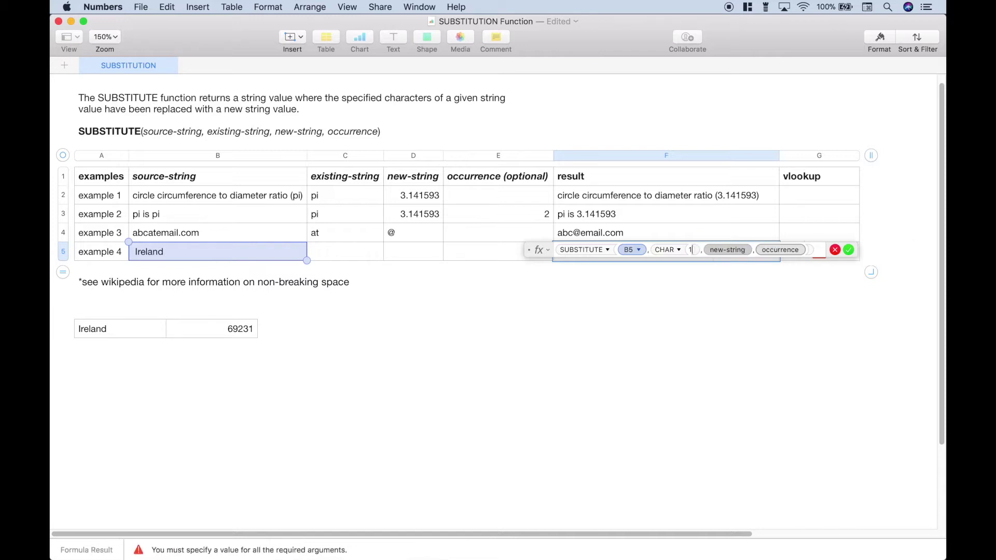
Step: Set the new-string of F5's SUBSTITUTE formula to an empty string "" and accept the formula
{"action": "left_click", "coordinate": [731, 251]}
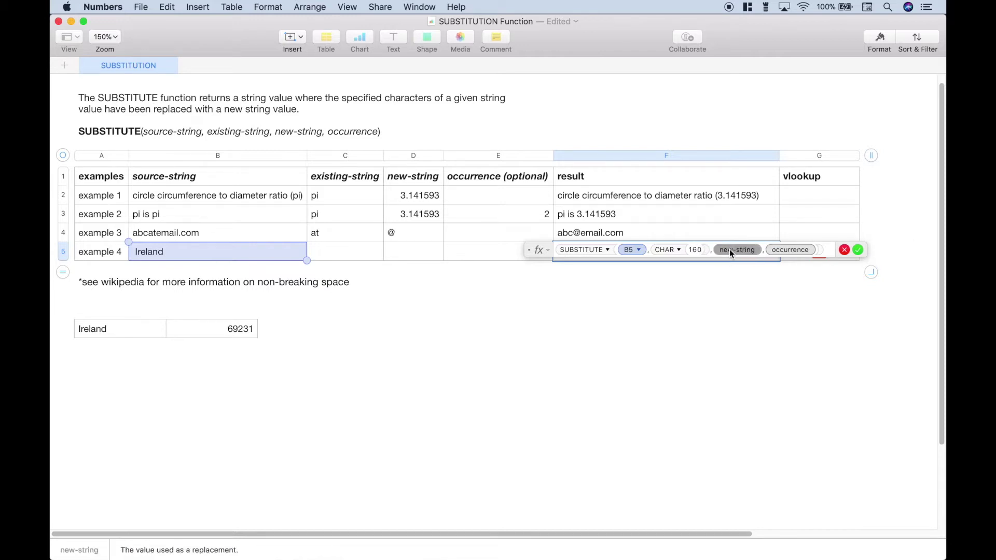
{"action": "type", "text": "\"\""}
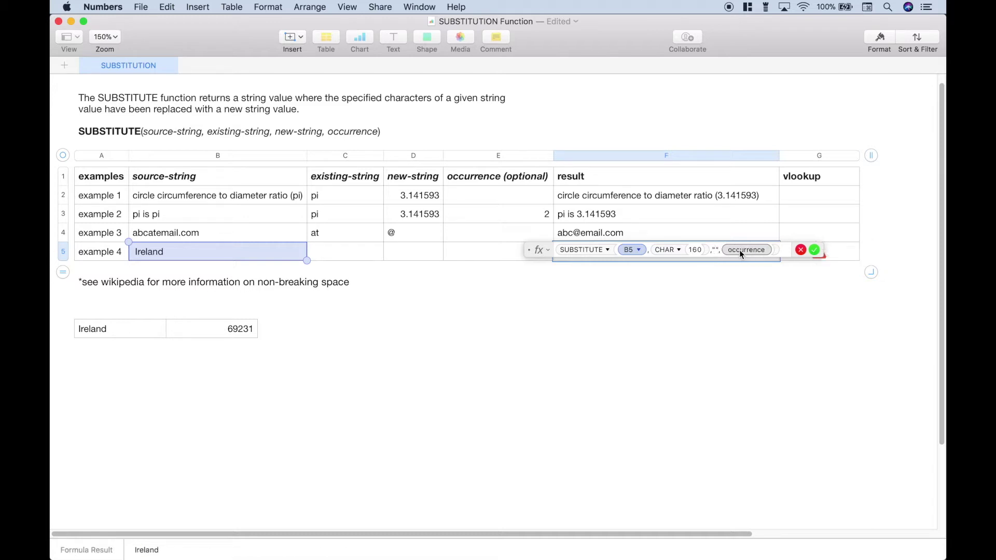
{"action": "left_click", "coordinate": [814, 251]}
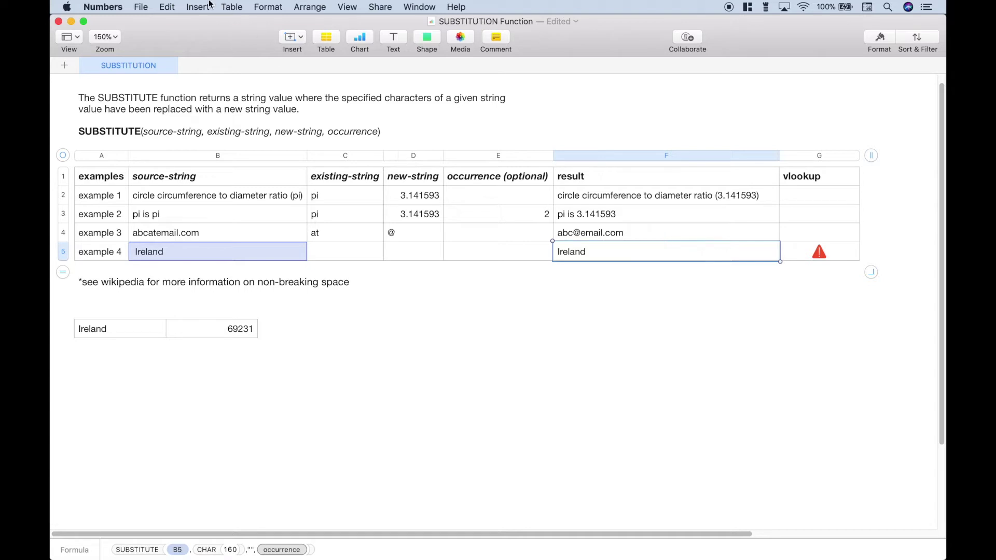
Step: Replace F5's formula with its formula result, copy that text over the contents of B5, and check the VLOOKUP in G5
{"action": "left_click", "coordinate": [167, 7]}
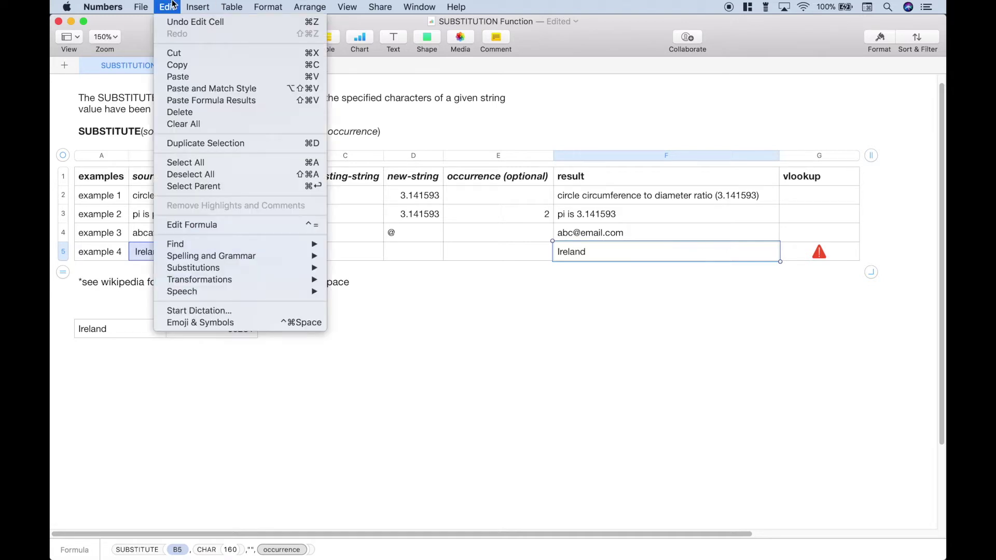
{"action": "left_click", "coordinate": [200, 102]}
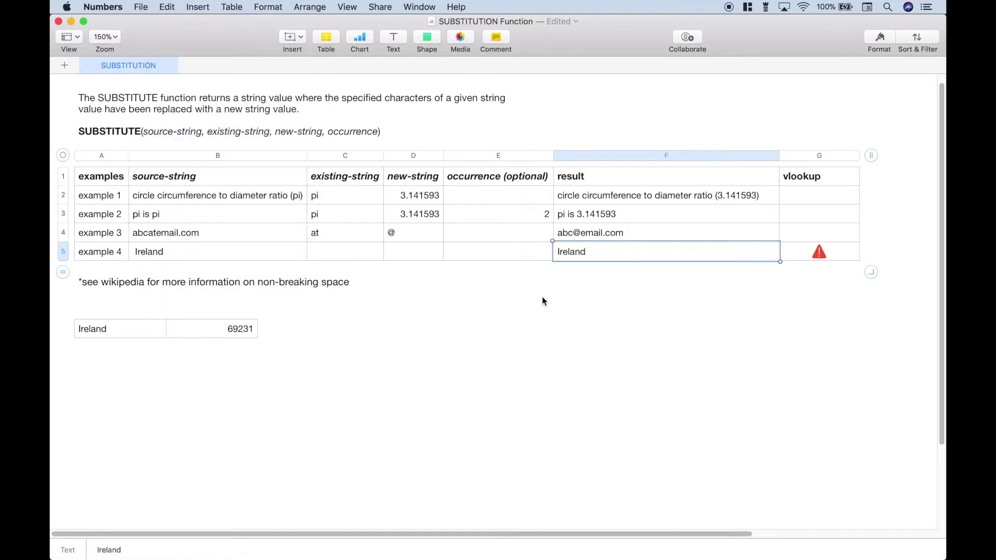
{"action": "double_click", "coordinate": [597, 254]}
{"action": "key", "text": "super+c"}
{"action": "key", "text": "Left"}
{"action": "left_click", "coordinate": [212, 255]}
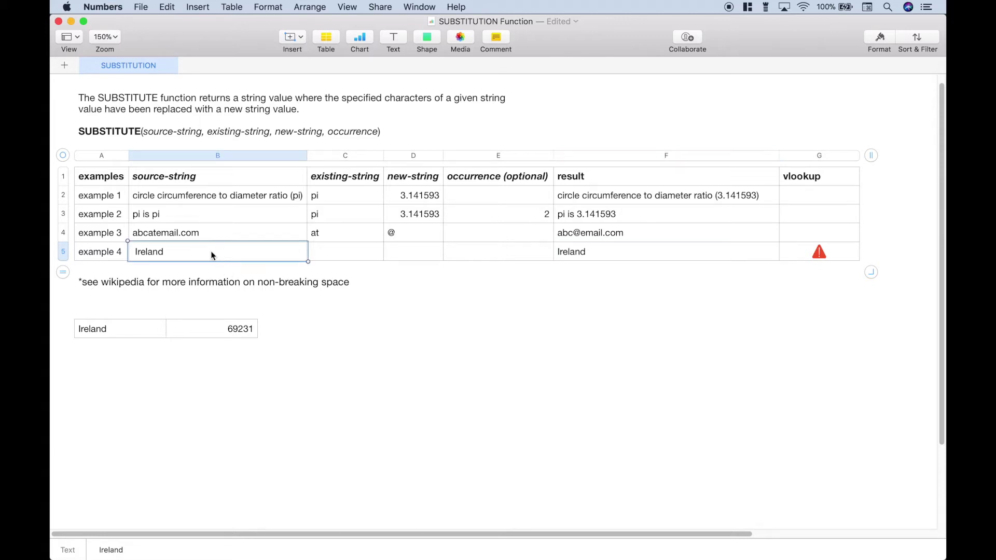
{"action": "key", "text": "super+v"}
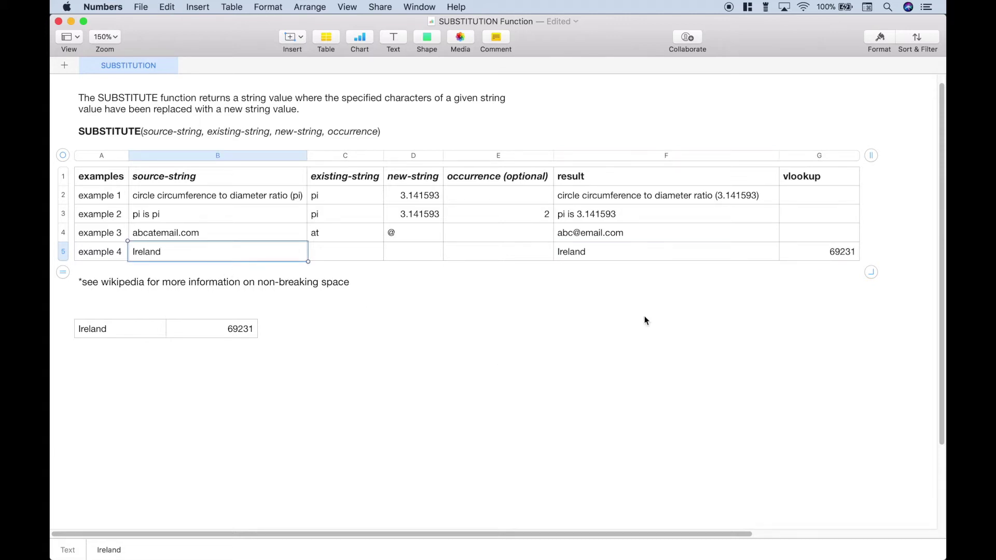
{"action": "left_click", "coordinate": [819, 255]}
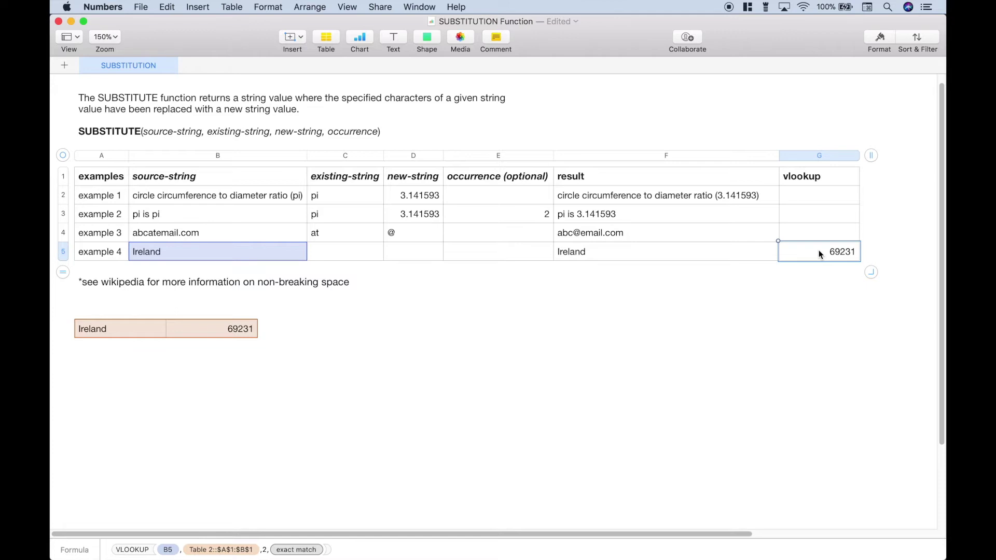
Step: Start a new formula in F5 that nests SUBSTITUTE inside CLEAN inside TRIM
{"action": "left_click", "coordinate": [683, 258]}
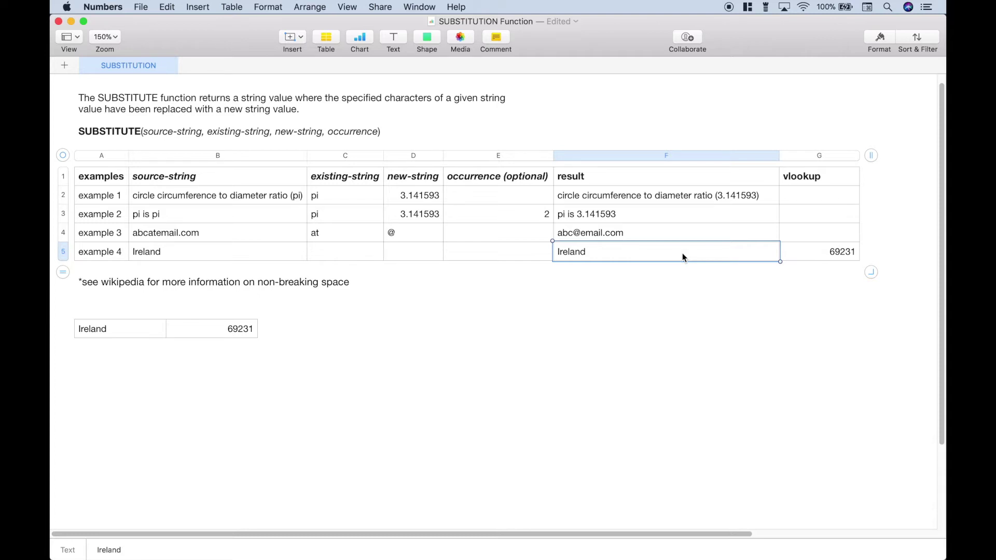
{"action": "type", "text": "=tri"}
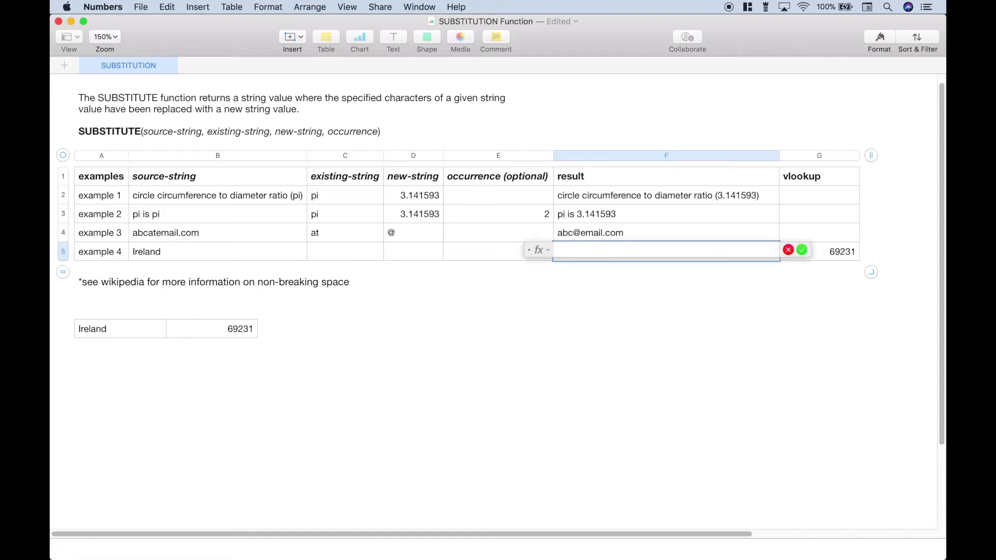
{"action": "key", "text": "Return"}
{"action": "type", "text": "cle"}
{"action": "key", "text": "Return"}
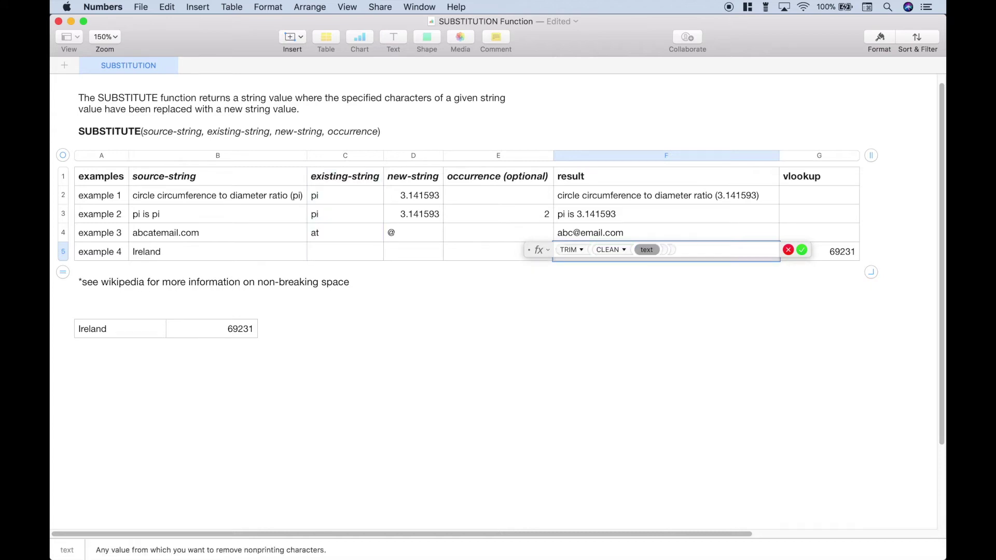
{"action": "type", "text": "su"}
{"action": "key", "text": "Return"}
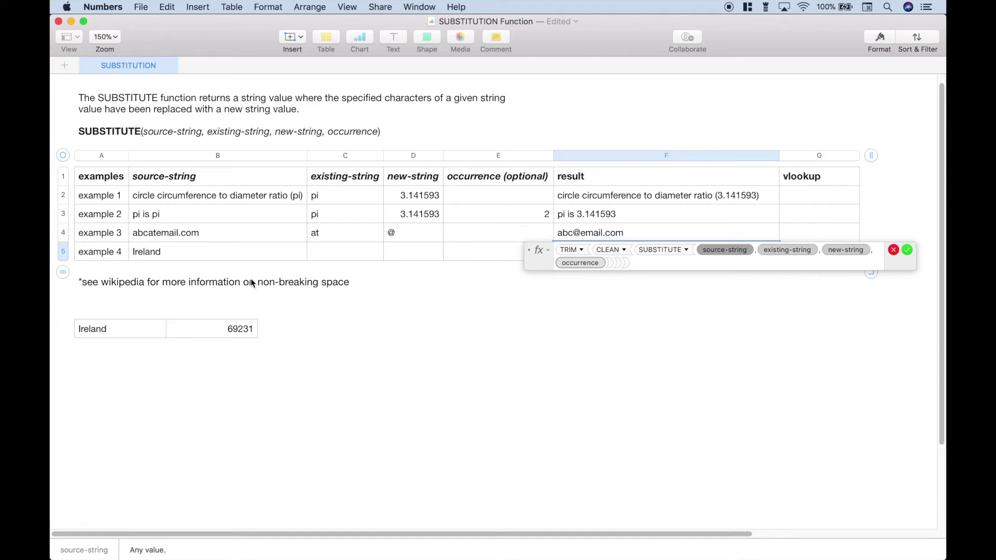
Step: Set the source-string of F5's nested SUBSTITUTE to B5 and its existing-string to CHAR(160)
{"action": "left_click", "coordinate": [233, 255]}
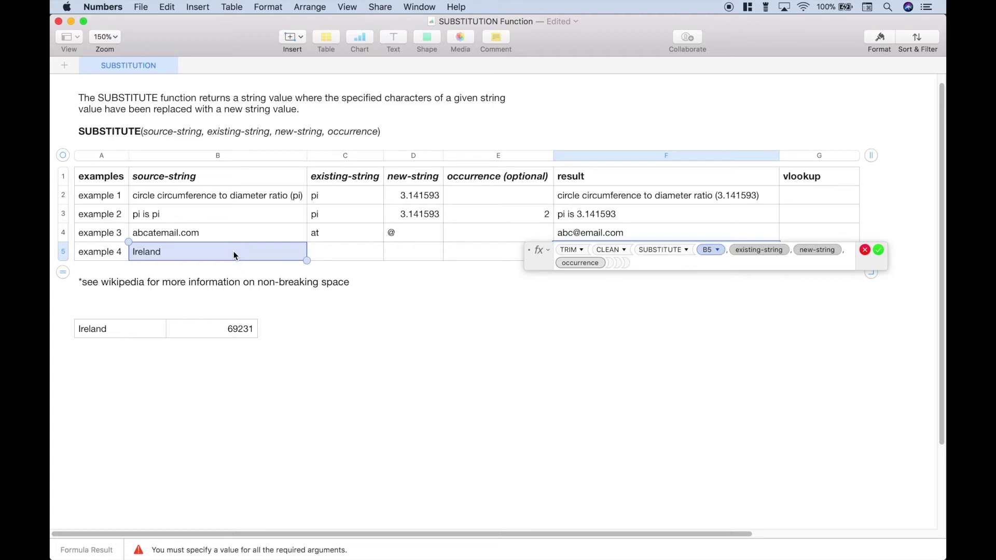
{"action": "left_click", "coordinate": [743, 251]}
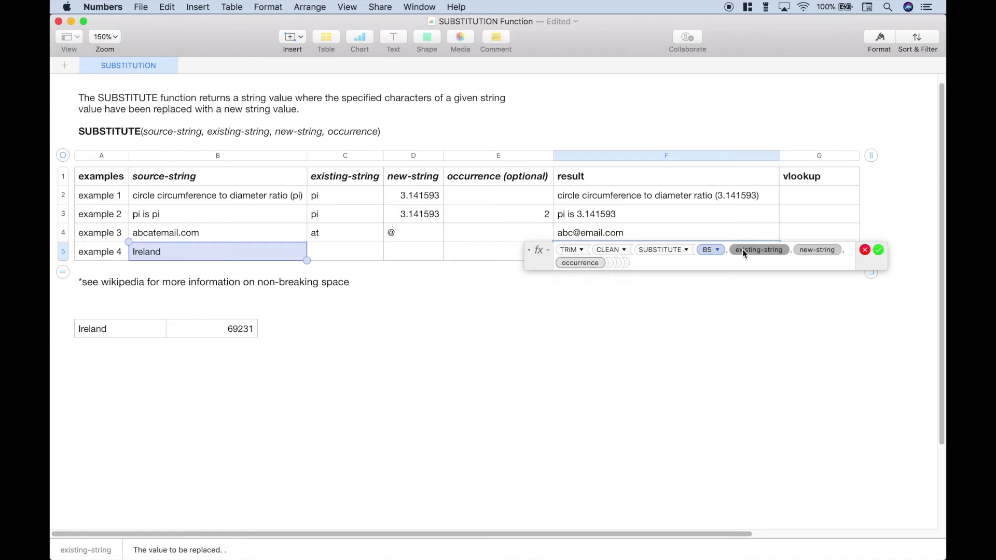
{"action": "type", "text": "ch"}
{"action": "key", "text": "Return"}
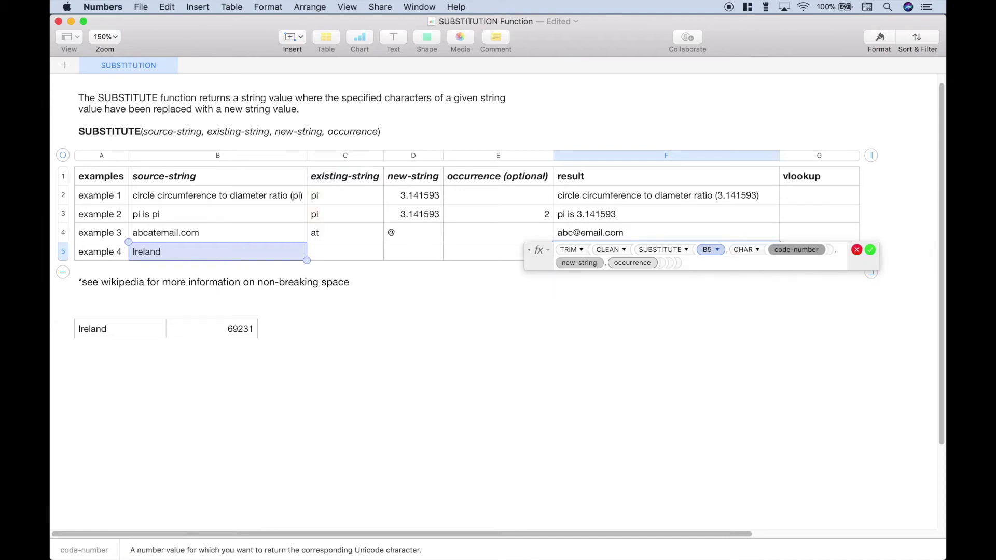
{"action": "type", "text": "160"}
Step: Set the new-string of F5's nested SUBSTITUTE to a single regular space " " and accept the formula
{"action": "left_click", "coordinate": [814, 251]}
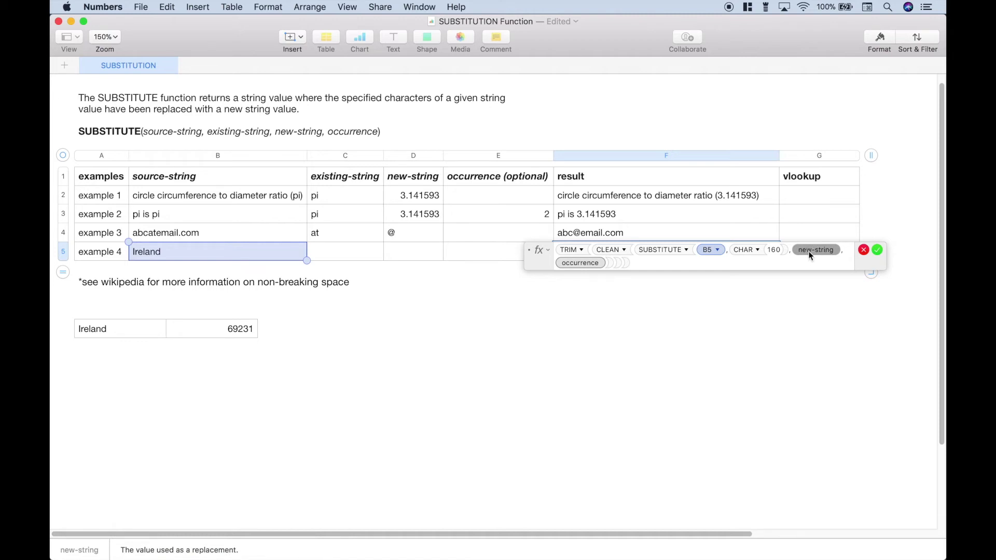
{"action": "type", "text": "\""}
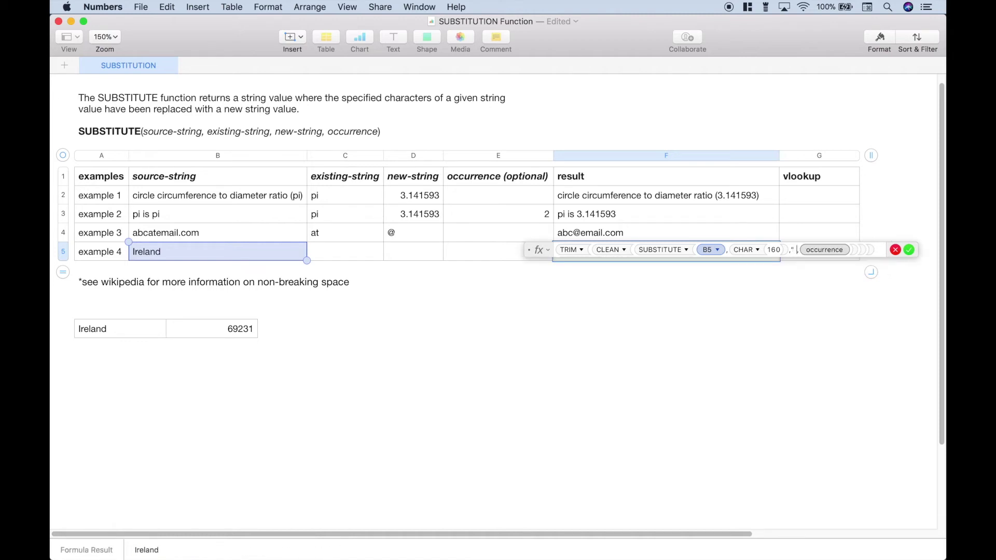
{"action": "type", "text": " \","}
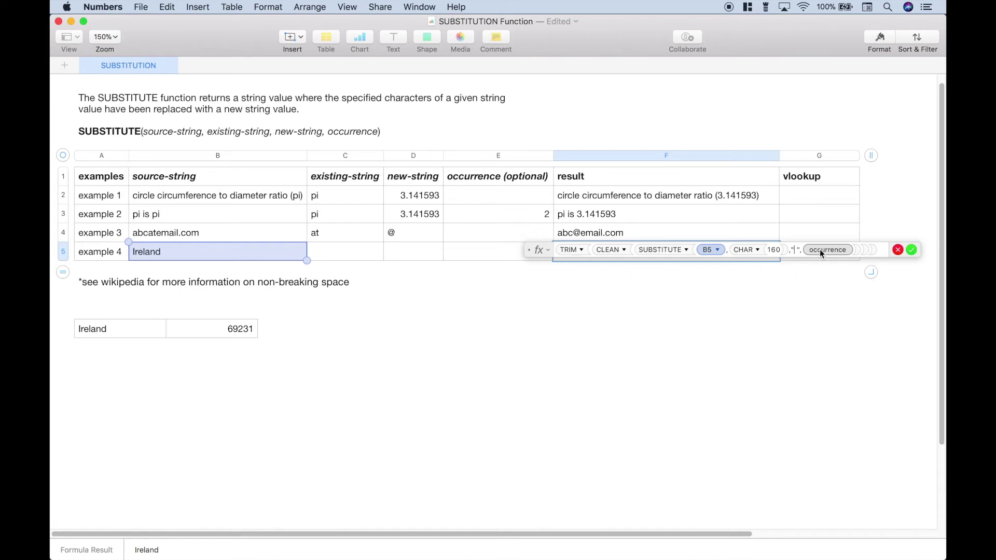
{"action": "left_click", "coordinate": [912, 250]}
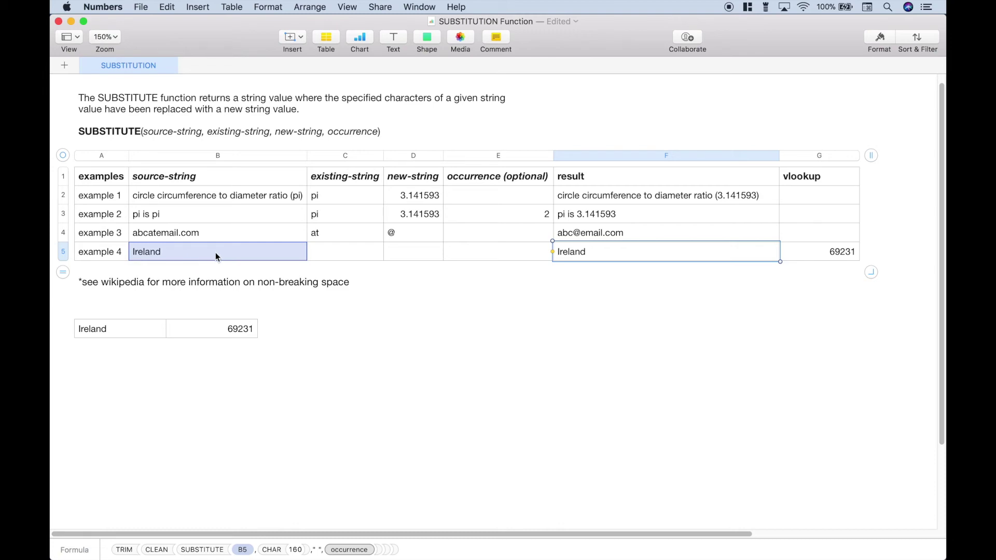
Step: Copy Ireland with its leading space from the International Monetary Fund list in Dictionary and paste it into B5 in Numbers, matching the style
{"action": "key", "text": "super+Tab"}
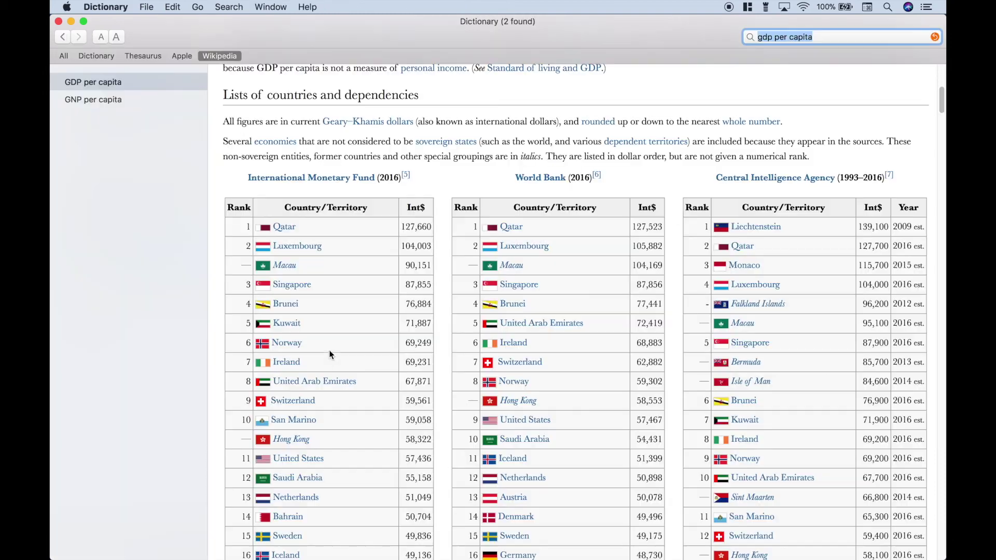
{"action": "left_click_drag", "start_coordinate": [306, 361], "coordinate": [257, 359]}
{"action": "key", "text": "super+c"}
{"action": "key", "text": "super+Tab"}
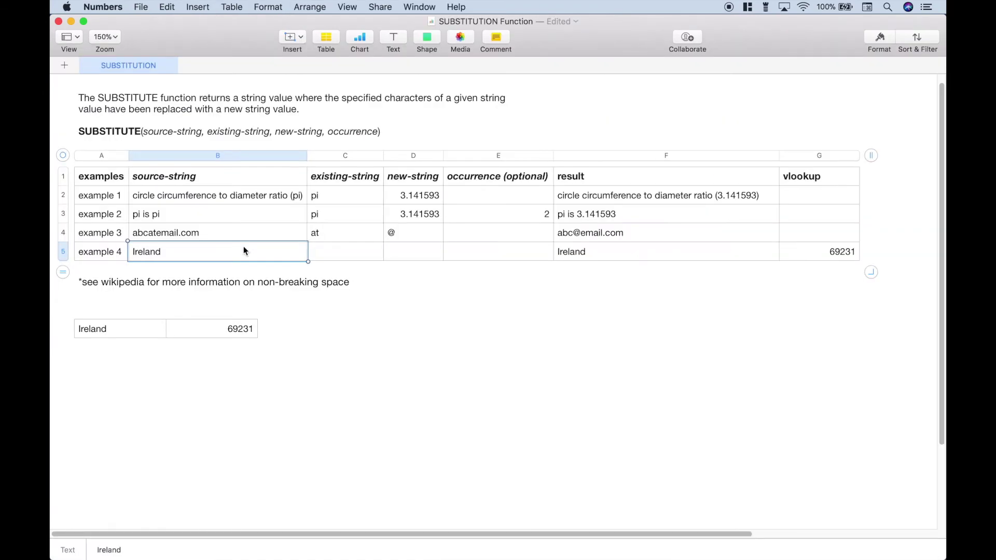
{"action": "left_click", "coordinate": [169, 7]}
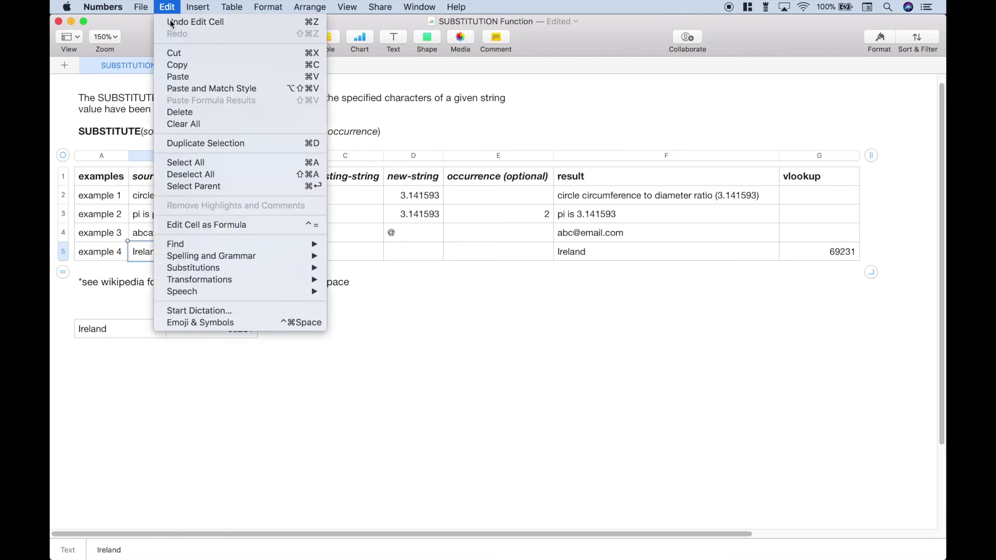
{"action": "left_click", "coordinate": [185, 88]}
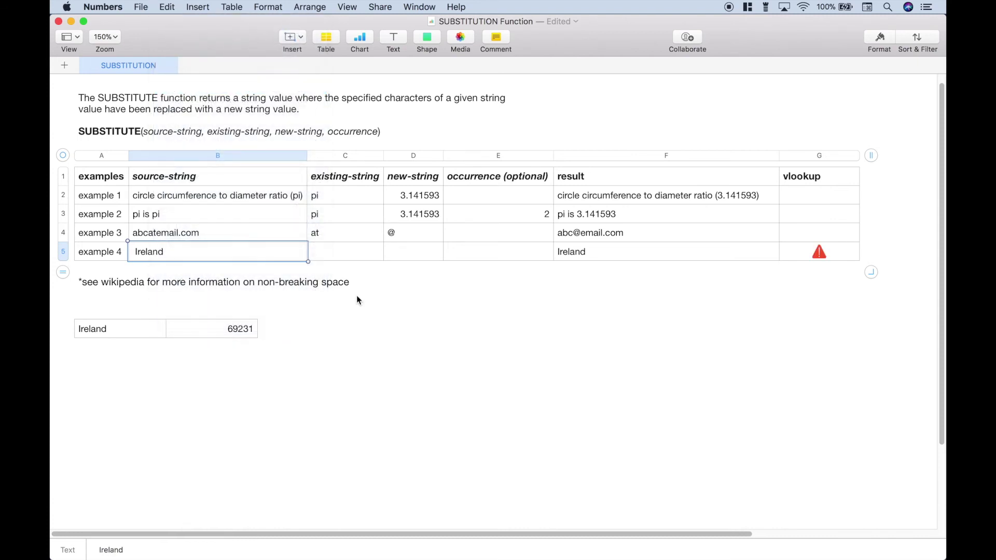
Step: Examine the leading space in B5's pasted text and review the nested TRIM, CLEAN and SUBSTITUTE formula in F5
{"action": "key", "text": "Left"}
{"action": "key", "text": "Left"}
{"action": "key", "text": "Left"}
{"action": "key", "text": "Left"}
{"action": "key", "text": "Left"}
{"action": "key", "text": "Left"}
{"action": "key", "text": "Left"}
{"action": "key", "text": "Left"}
{"action": "left_click", "coordinate": [605, 259]}
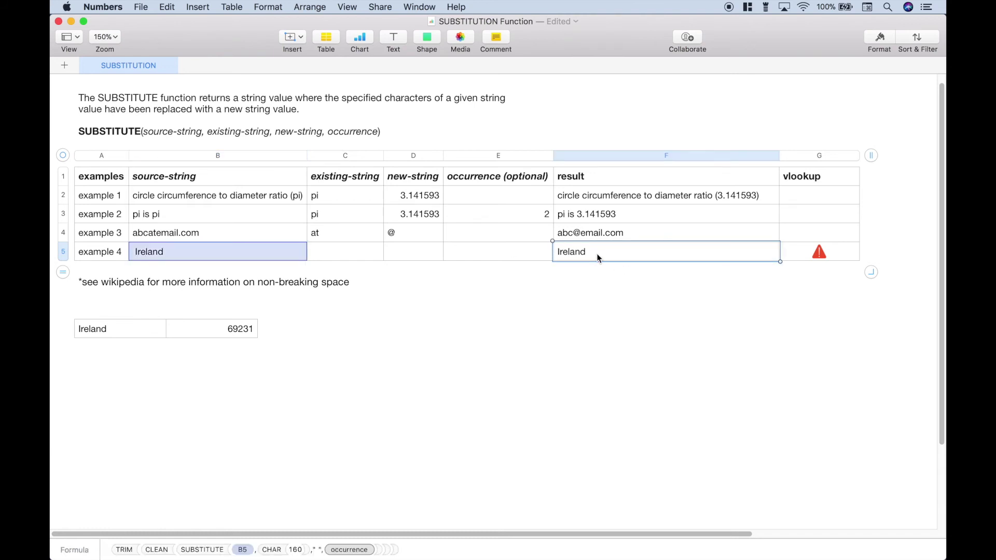
{"action": "left_click", "coordinate": [596, 254]}
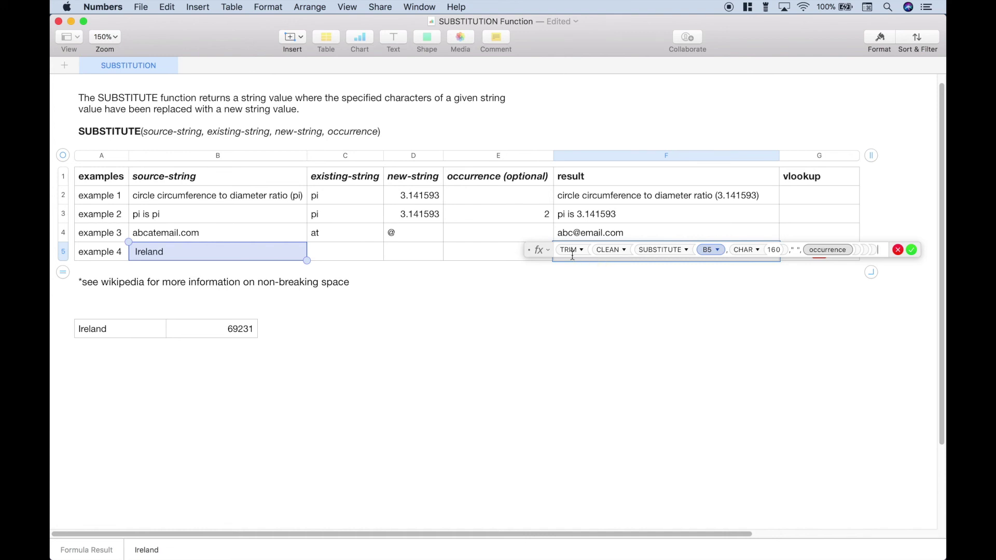
{"action": "left_click", "coordinate": [911, 250]}
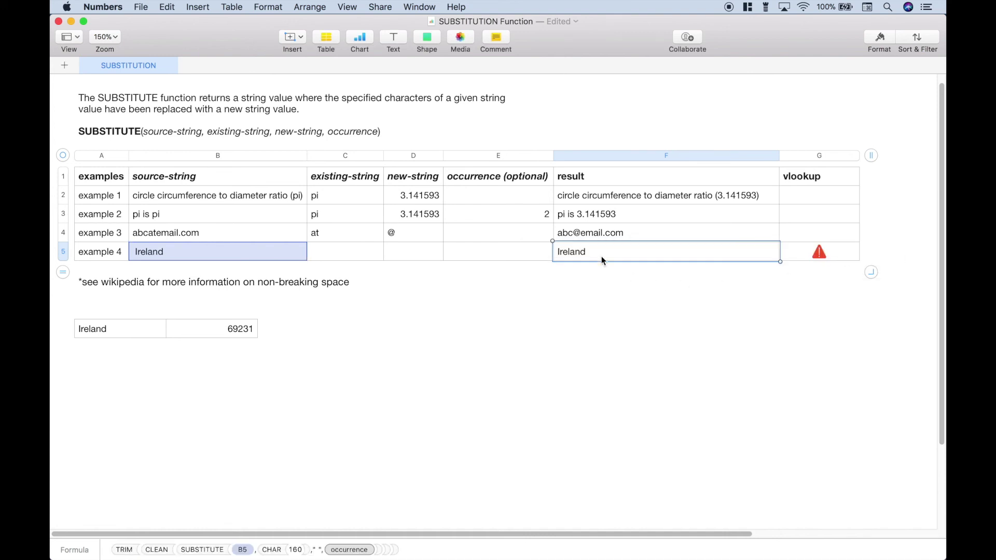
Step: Delete the leading non-breaking space before Ireland in B5 and check the VLOOKUP in G5
{"action": "left_click", "coordinate": [269, 252]}
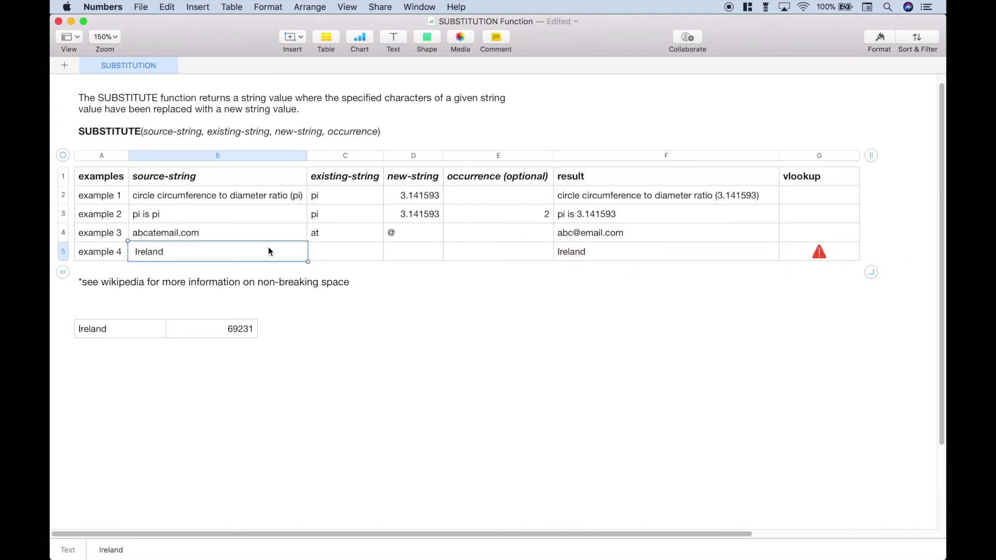
{"action": "left_click", "coordinate": [167, 6]}
{"action": "left_click", "coordinate": [180, 112]}
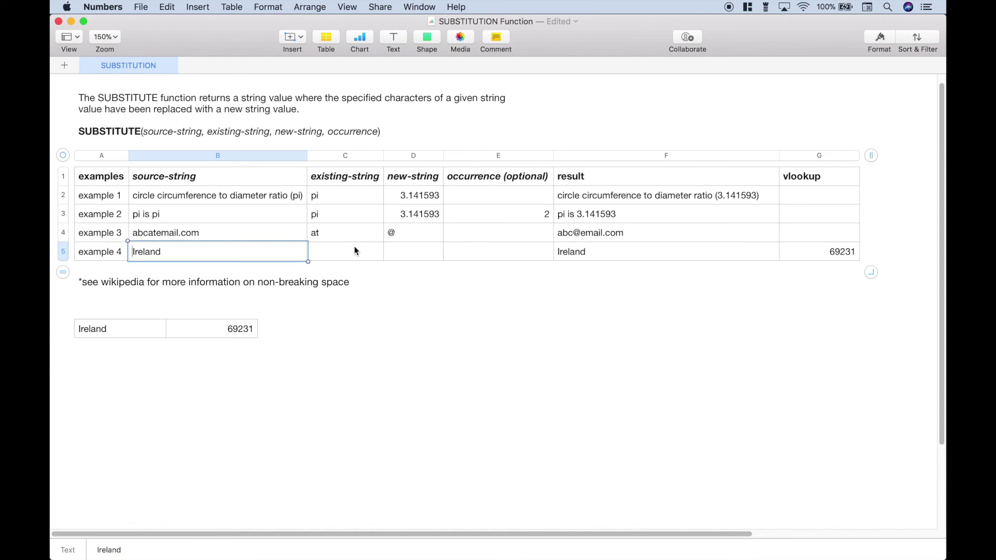
{"action": "left_click", "coordinate": [815, 256]}
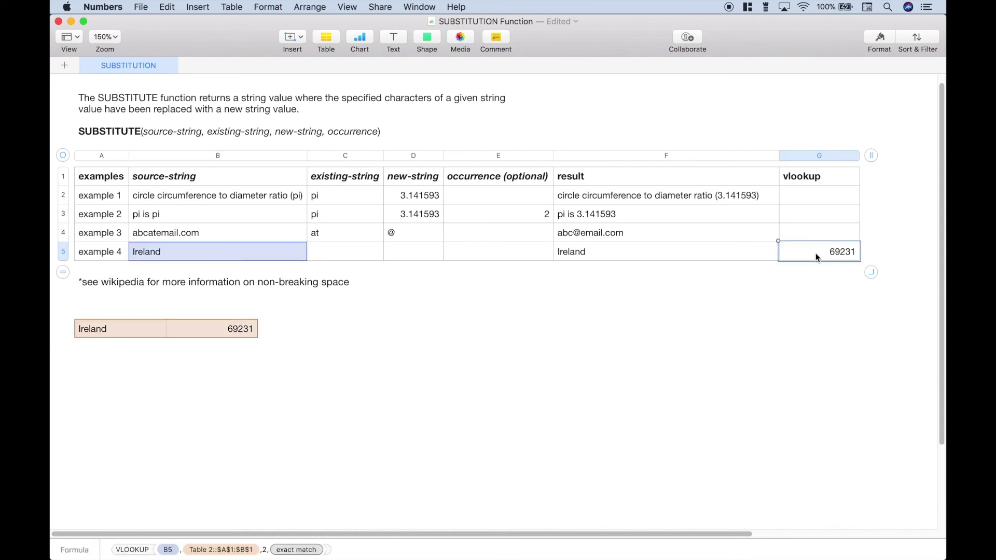